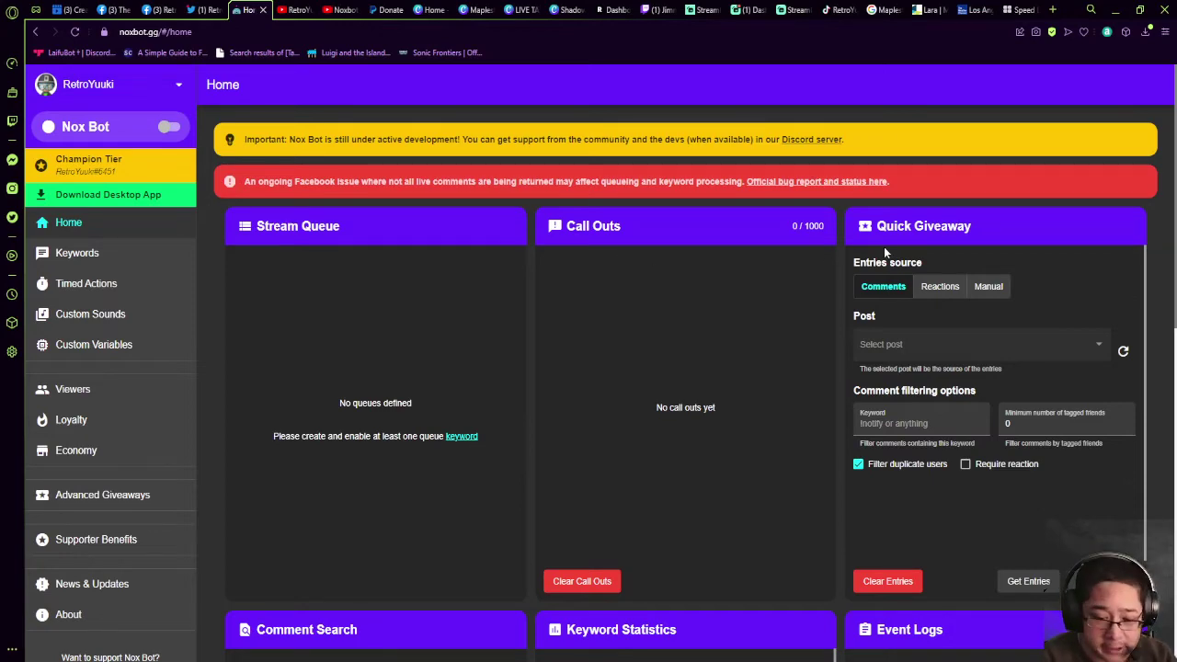
Look over the Home dashboard, examining the Quick Giveaway comment filters, Comment Search, Keyword Statistics, Event Logs, Quick Start and Support cards
scroll(493, 307, "down", 4)
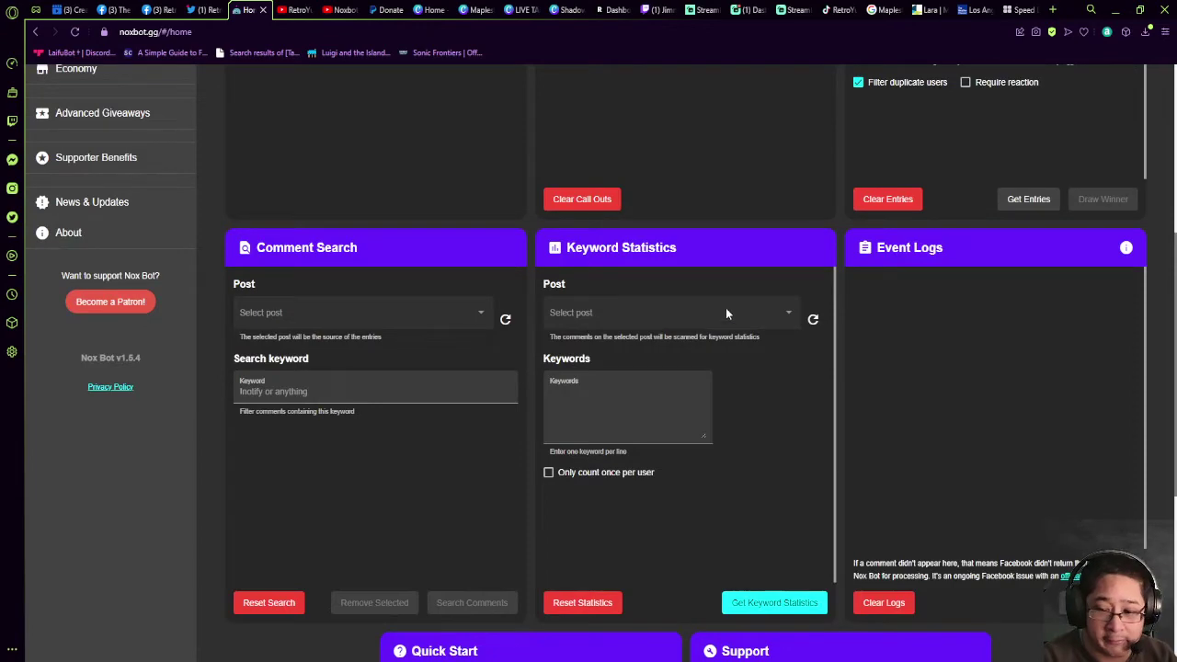
scroll(878, 337, "down", 2)
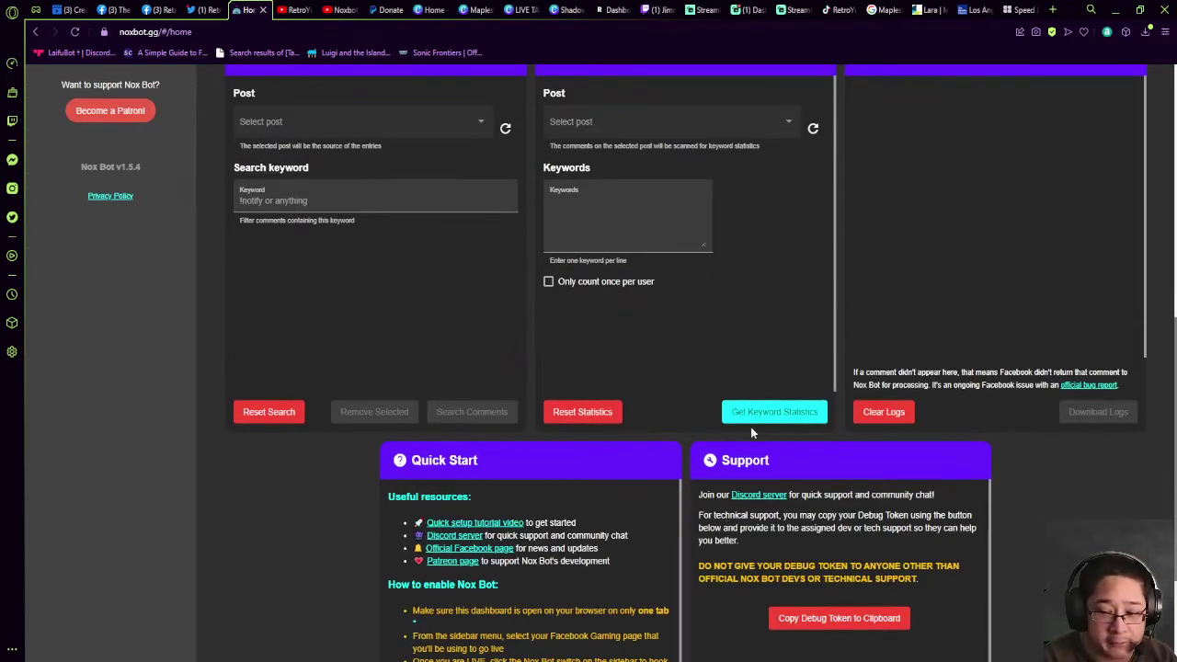
scroll(803, 433, "up", 6)
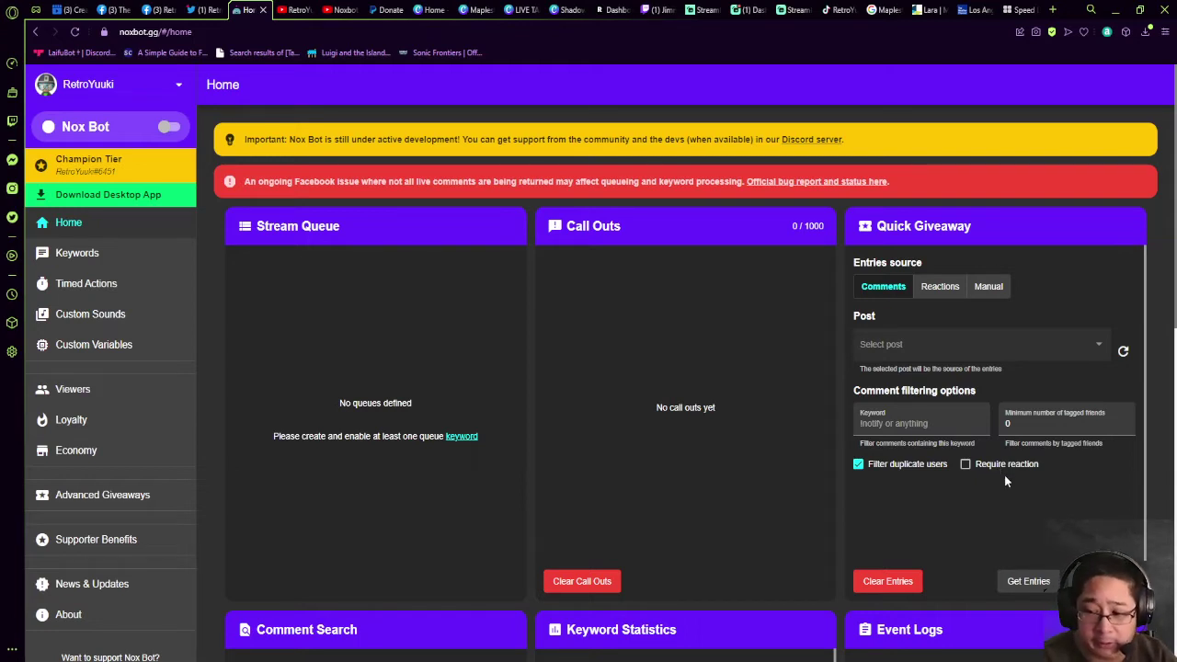
left_click(934, 424)
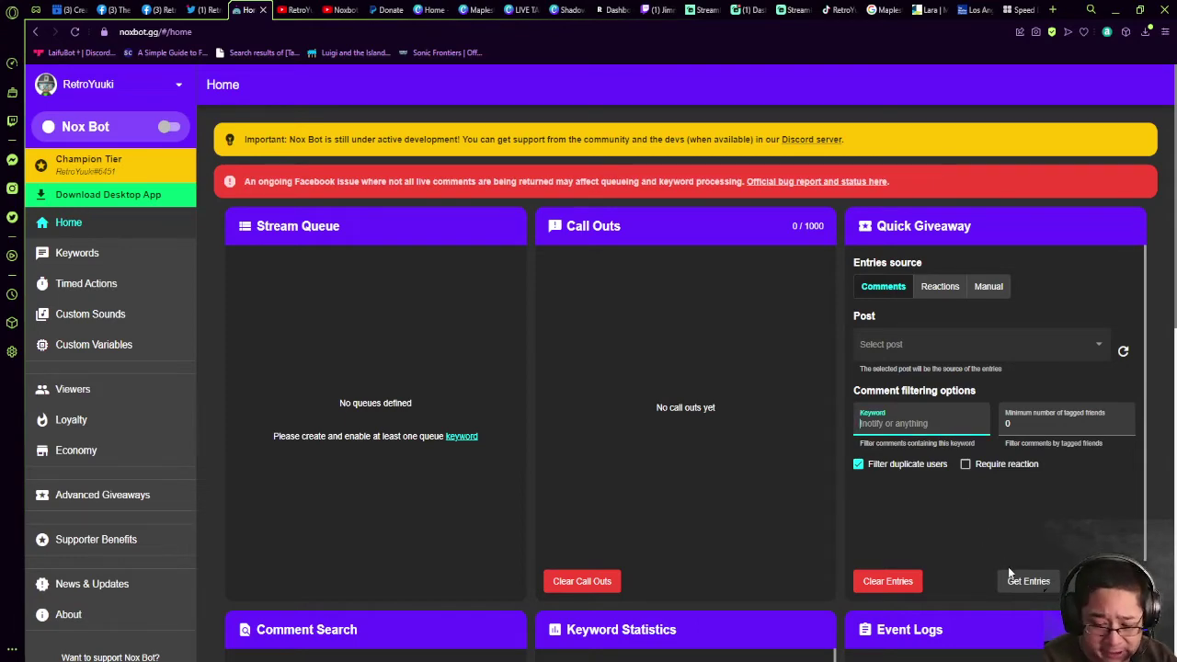
scroll(940, 519, "down", 4)
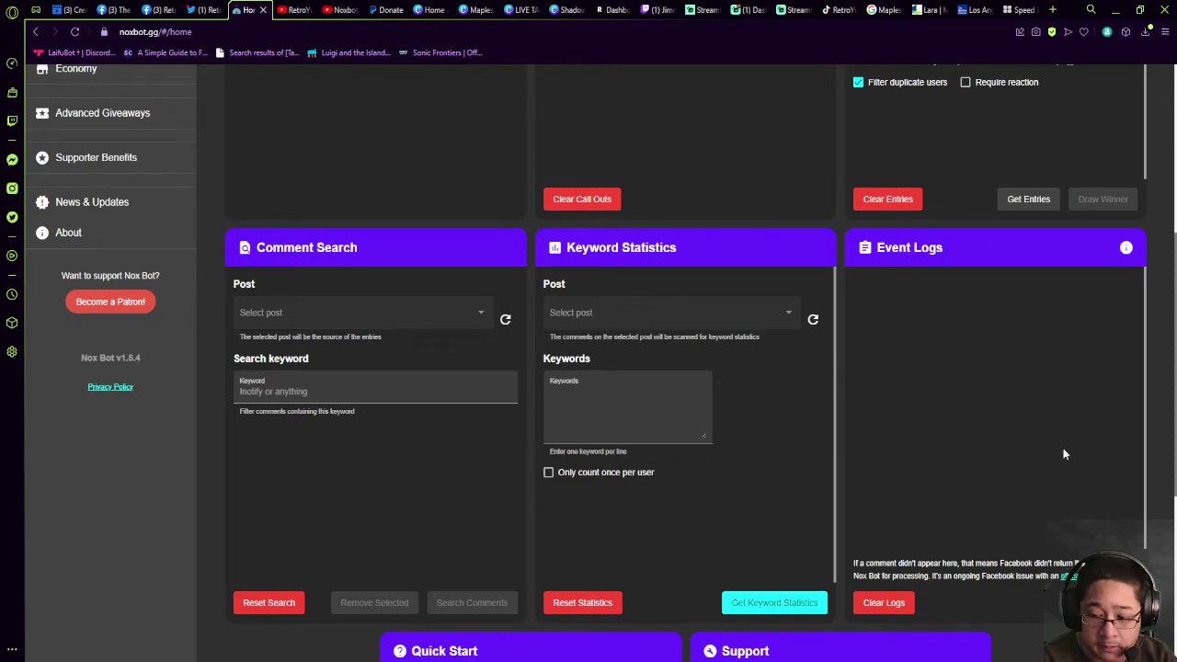
scroll(950, 404, "up", 2)
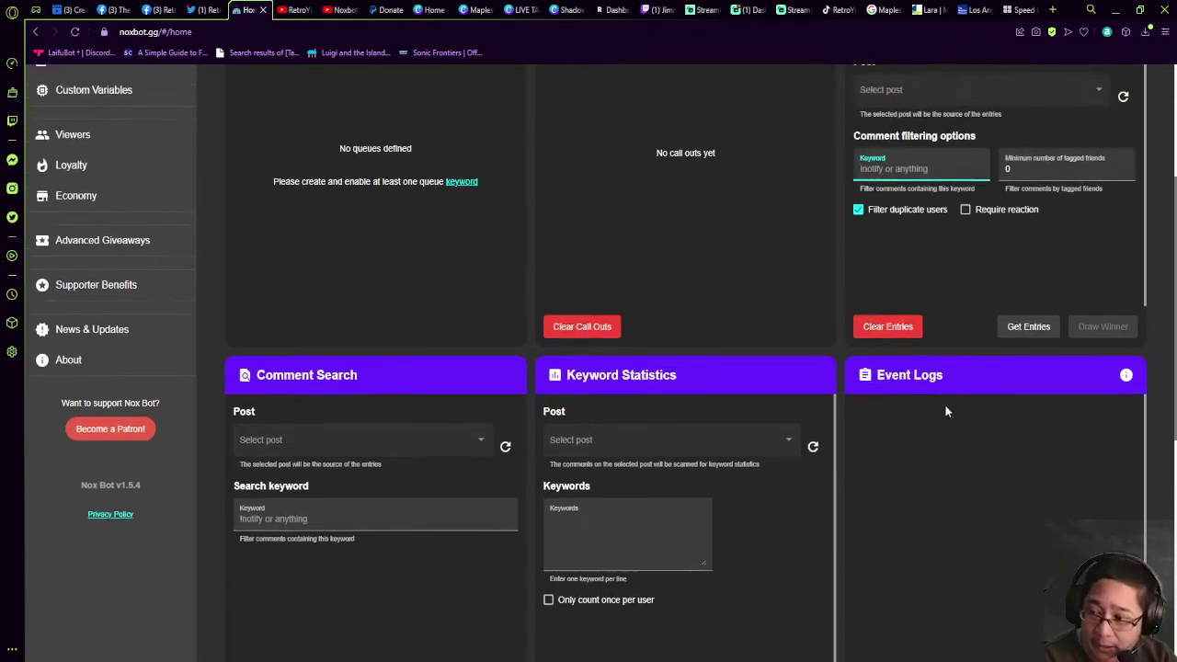
scroll(946, 410, "down", 1)
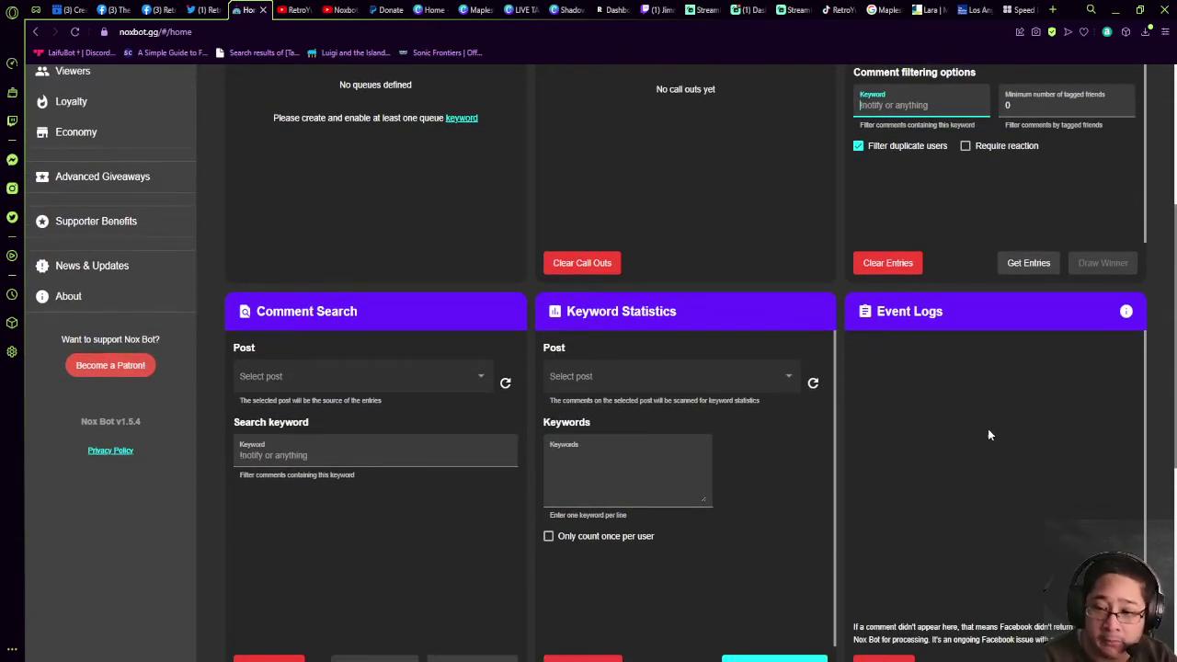
scroll(990, 435, "up", 2)
scroll(990, 433, "down", 5)
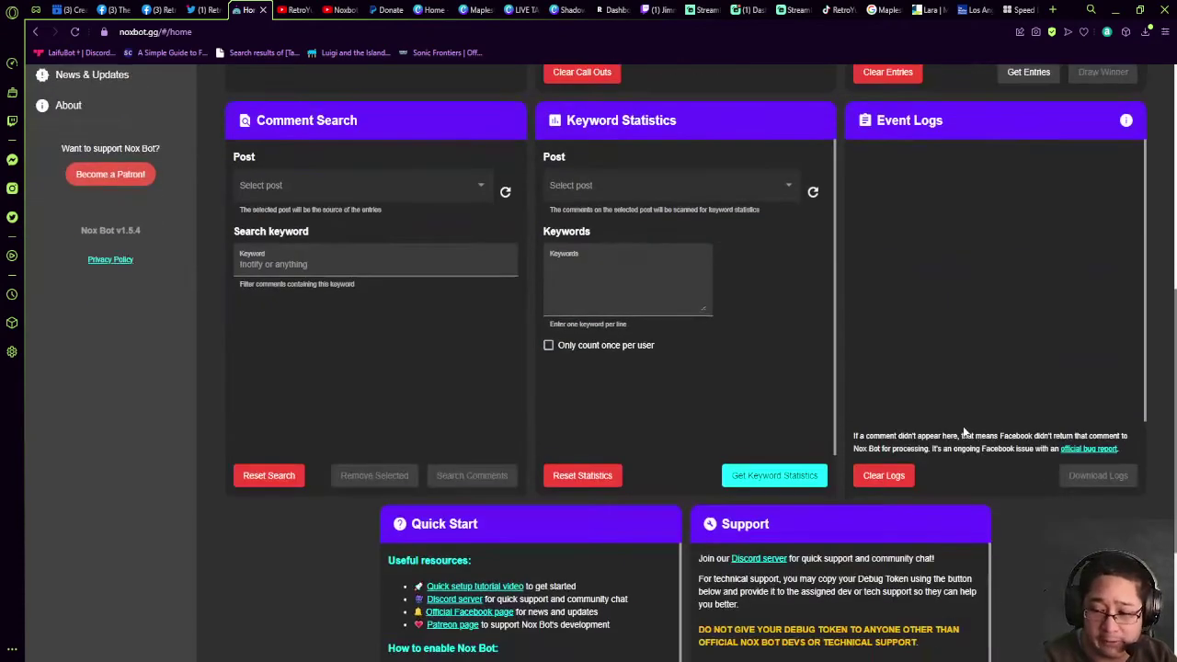
scroll(1047, 439, "up", 5)
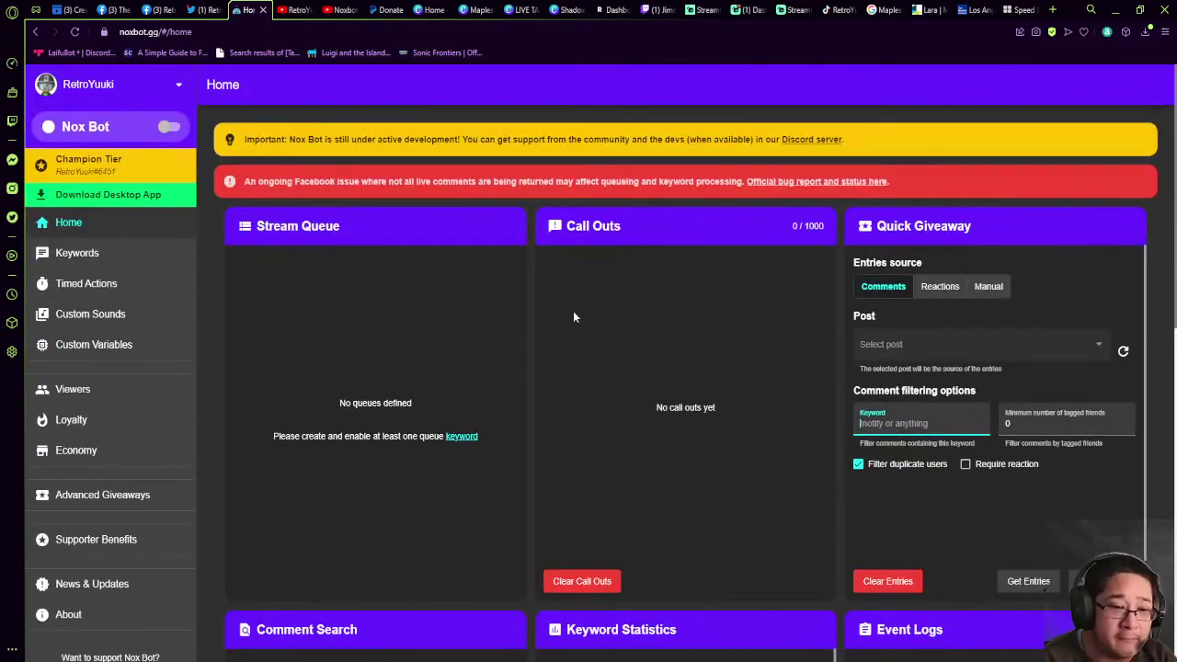
scroll(649, 547, "down", 1)
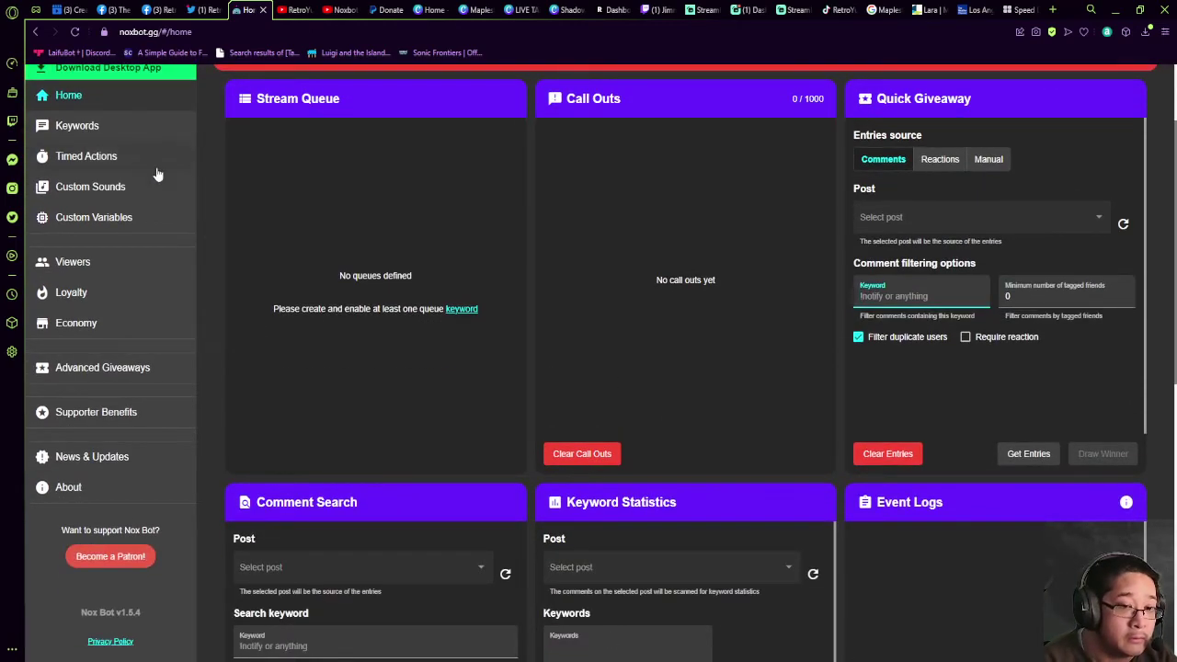
Review the Keywords, Timed Actions, Custom Sounds and Custom Variables pages one after another
left_click(116, 132)
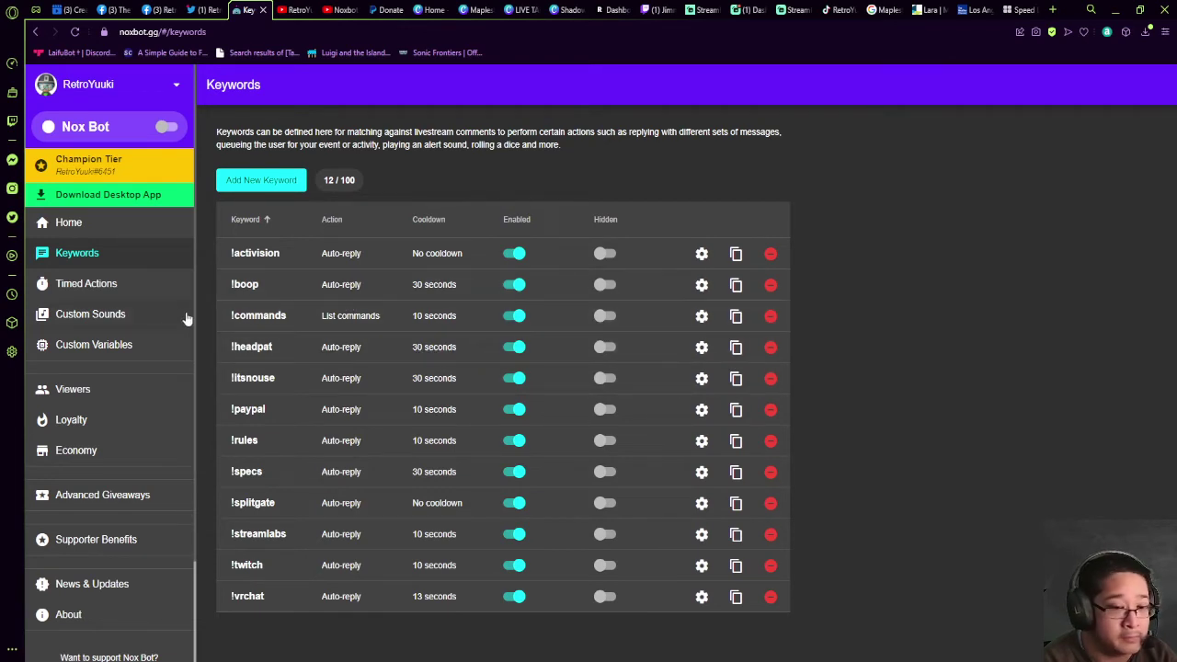
left_click(142, 294)
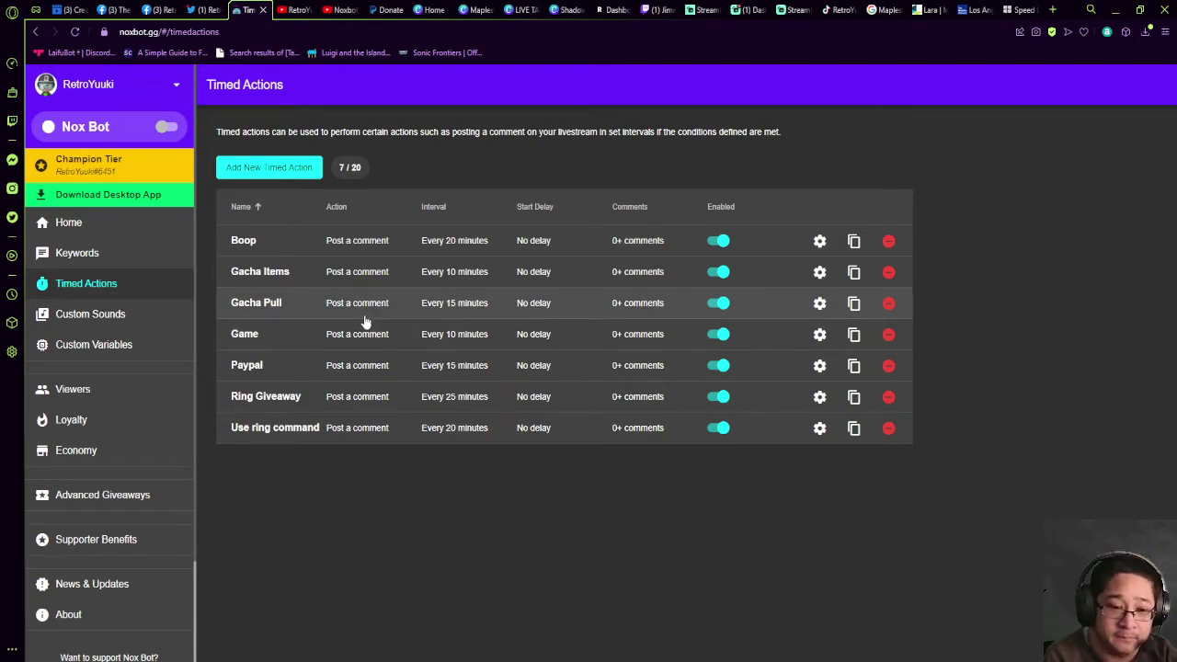
left_click(182, 326)
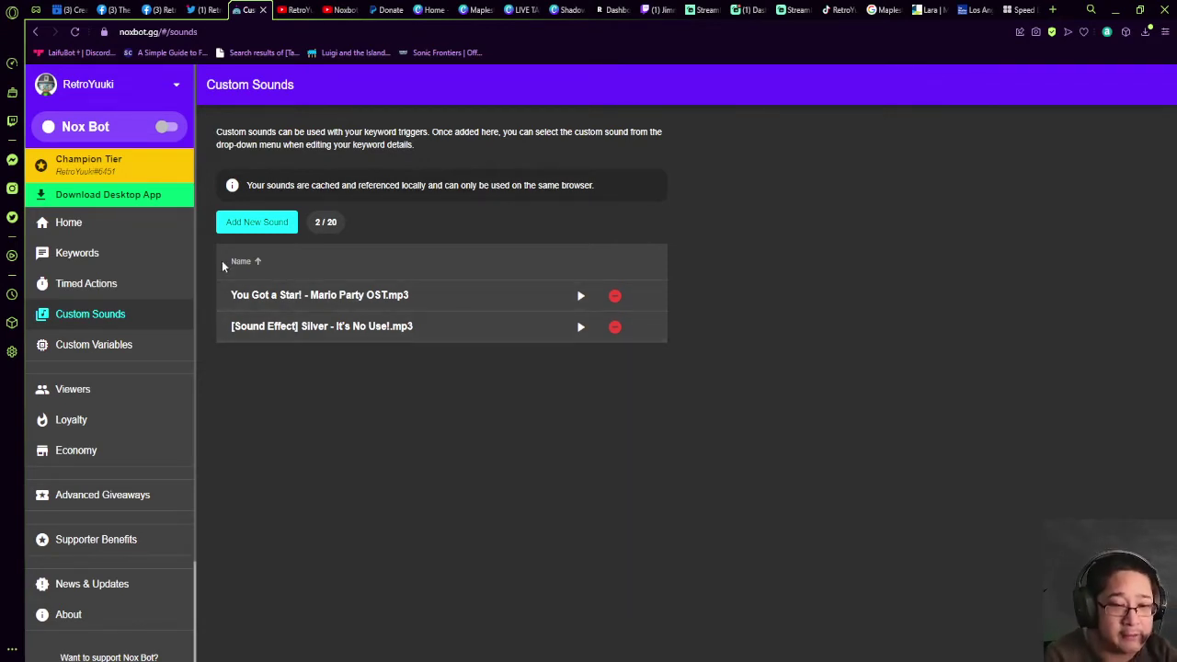
left_click(81, 356)
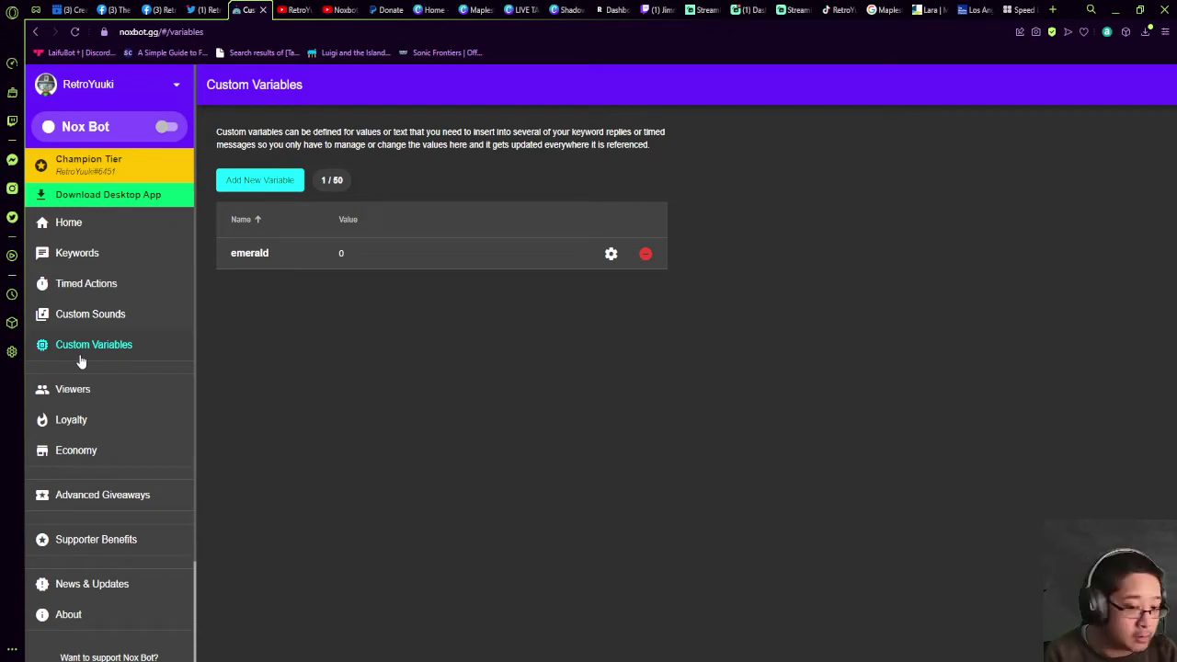
Review the Viewers data and examine the points settings of the Loyalty module
left_click(109, 388)
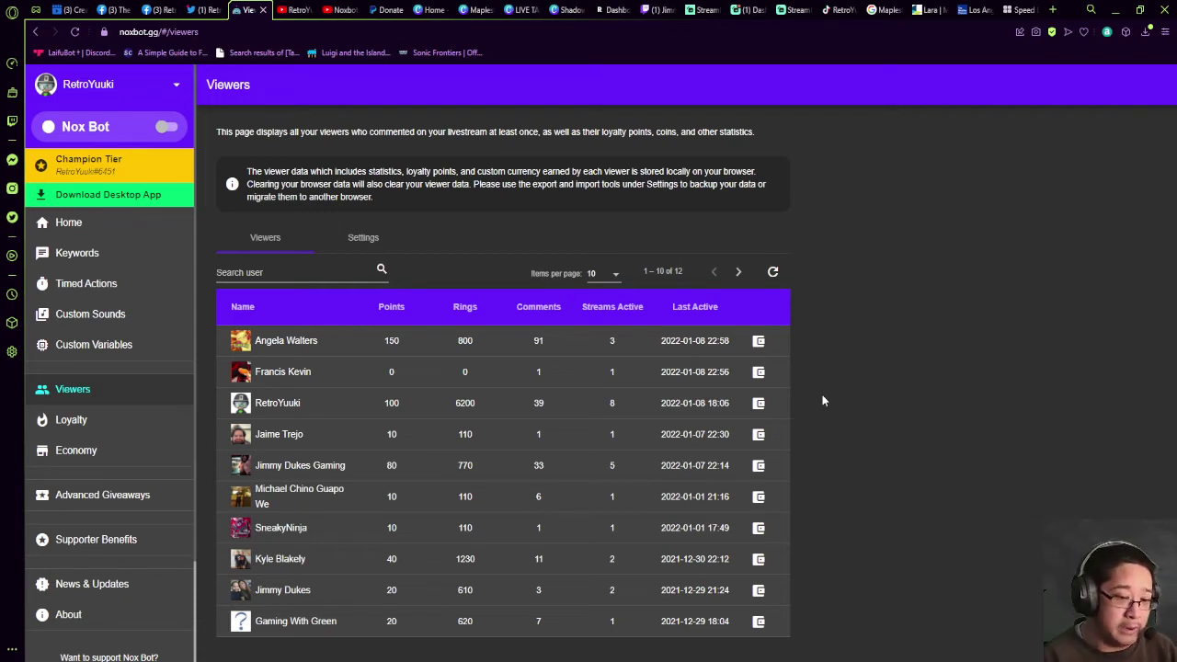
left_click(119, 427)
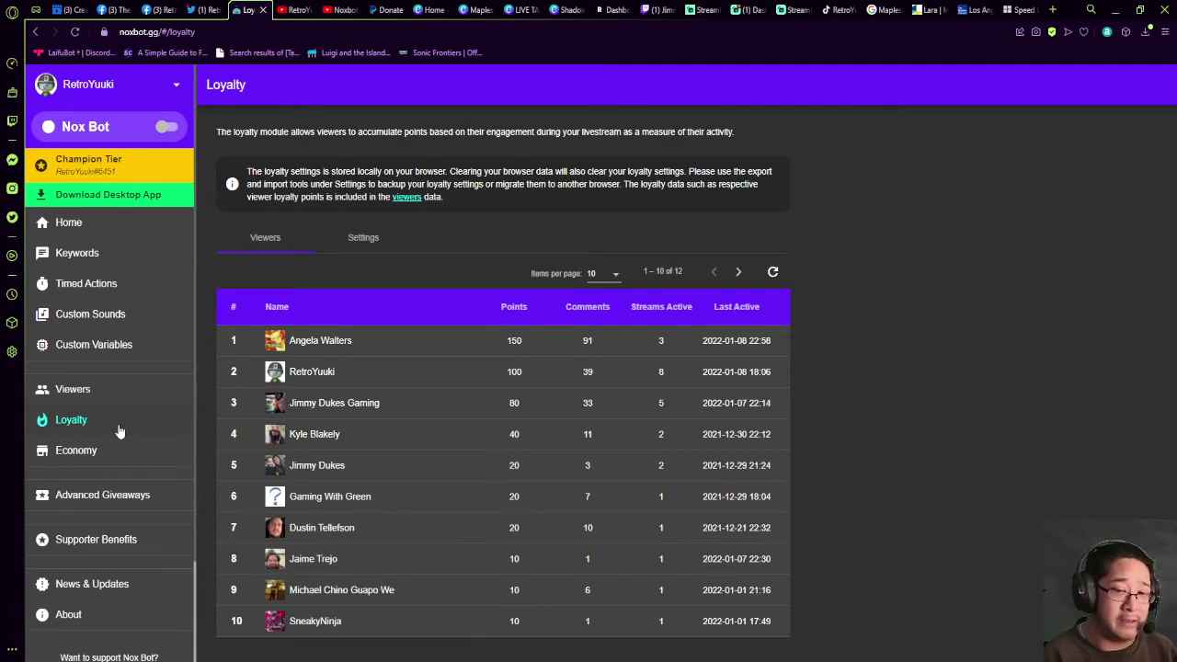
left_click(365, 249)
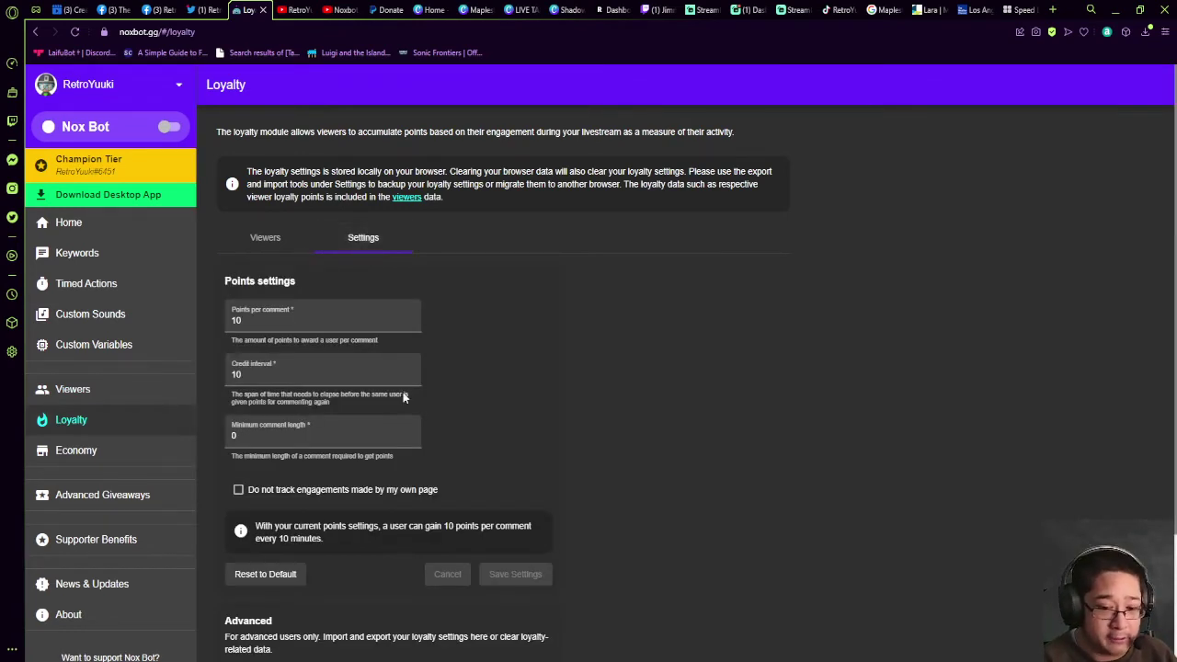
scroll(403, 395, "down", 2)
scroll(481, 388, "up", 2)
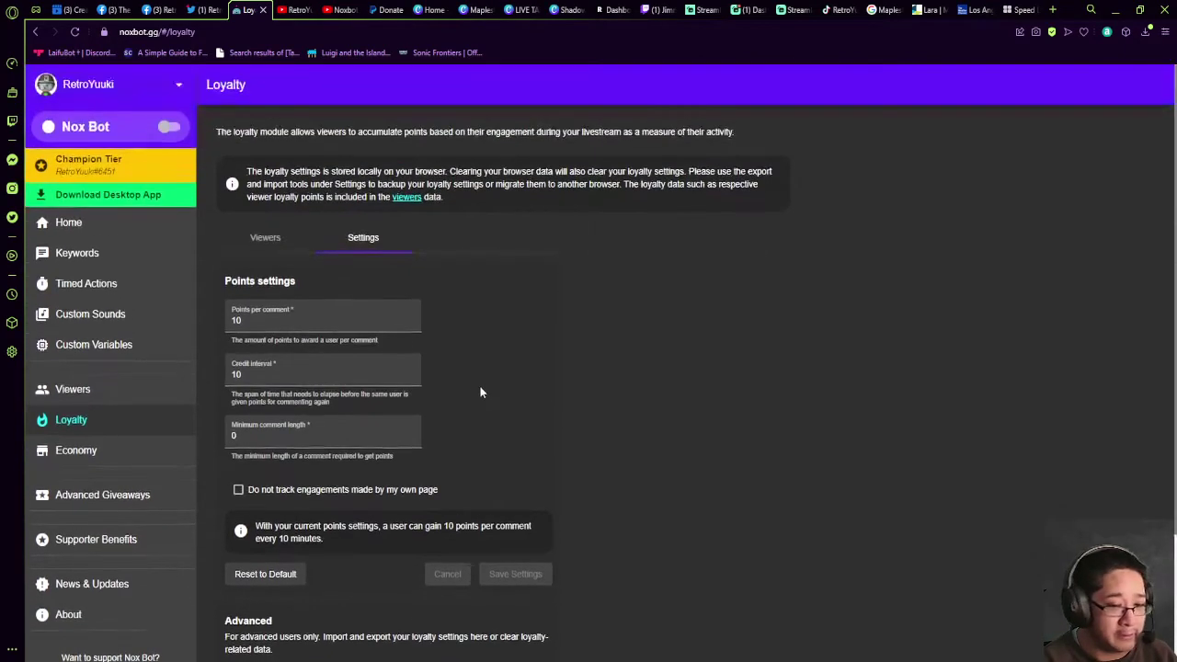
Review the Economy module's viewer balances, shop items, gacha items and redeemed items
left_click(115, 460)
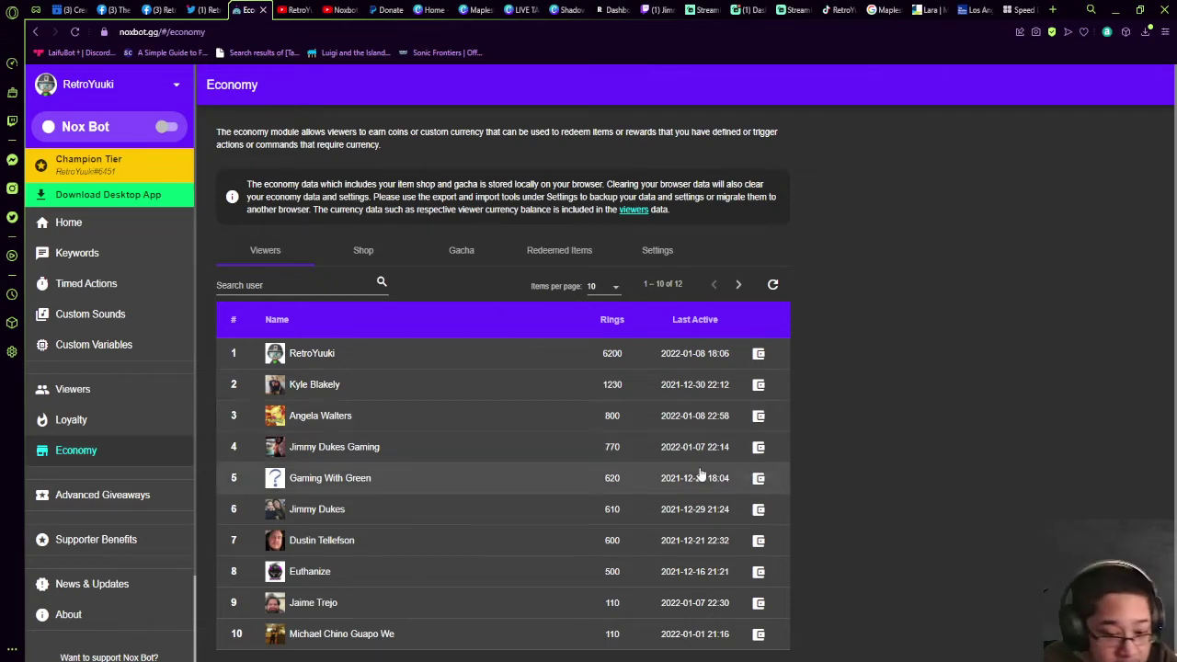
scroll(856, 402, "down", 1)
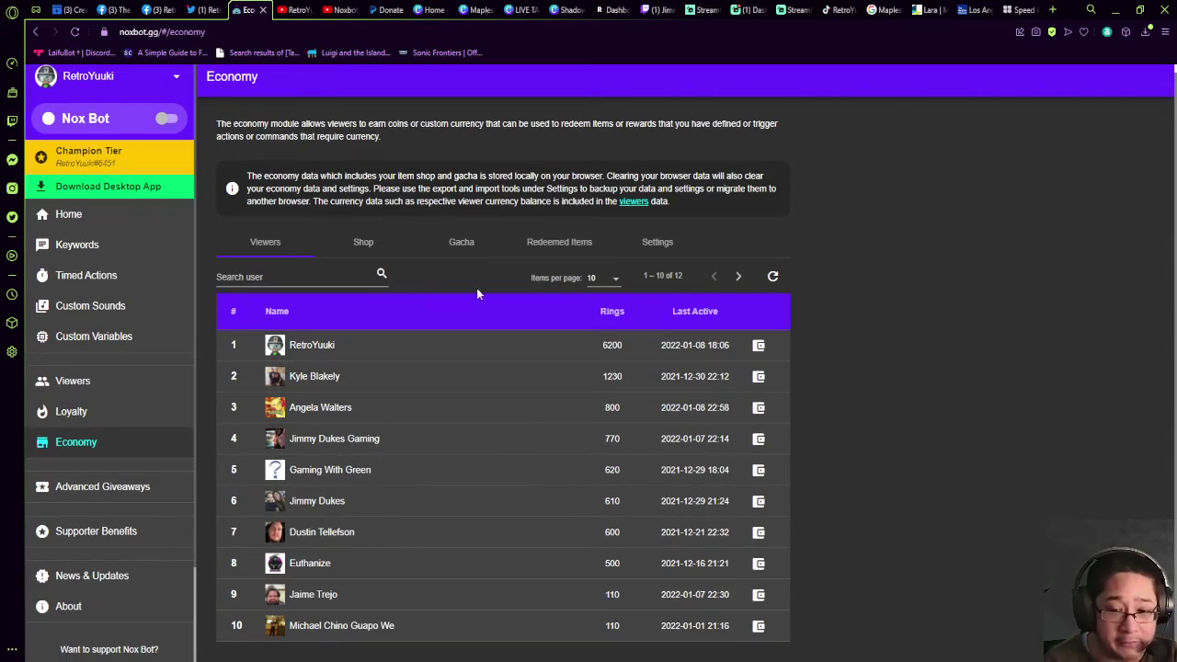
left_click(378, 244)
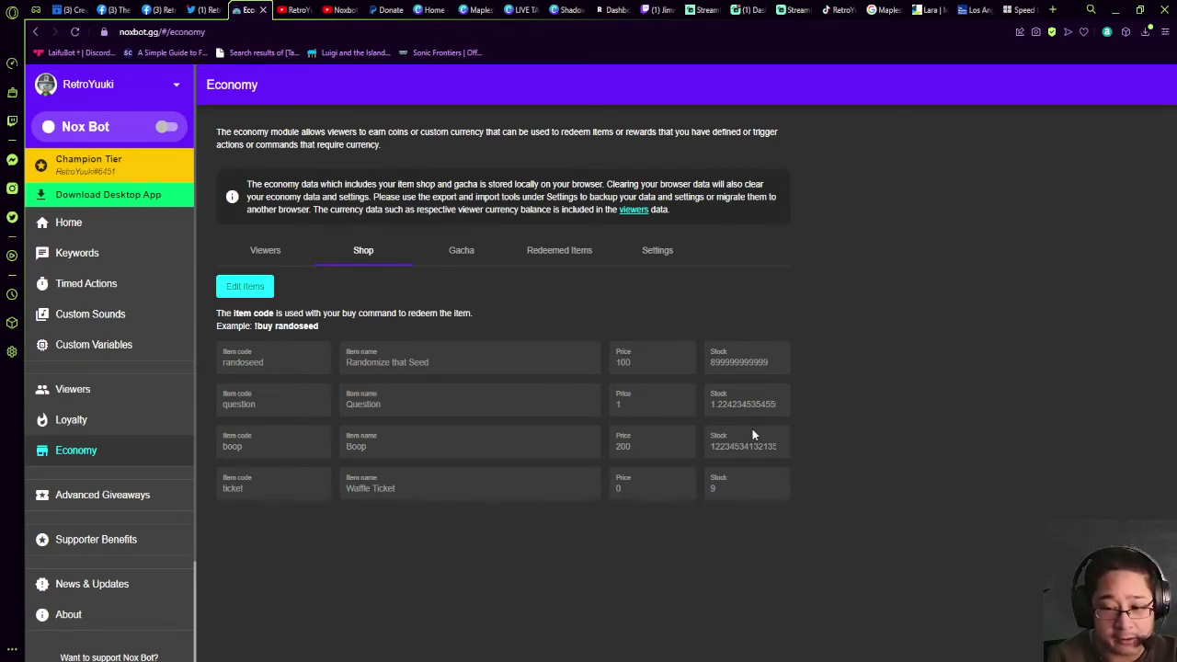
left_click(477, 269)
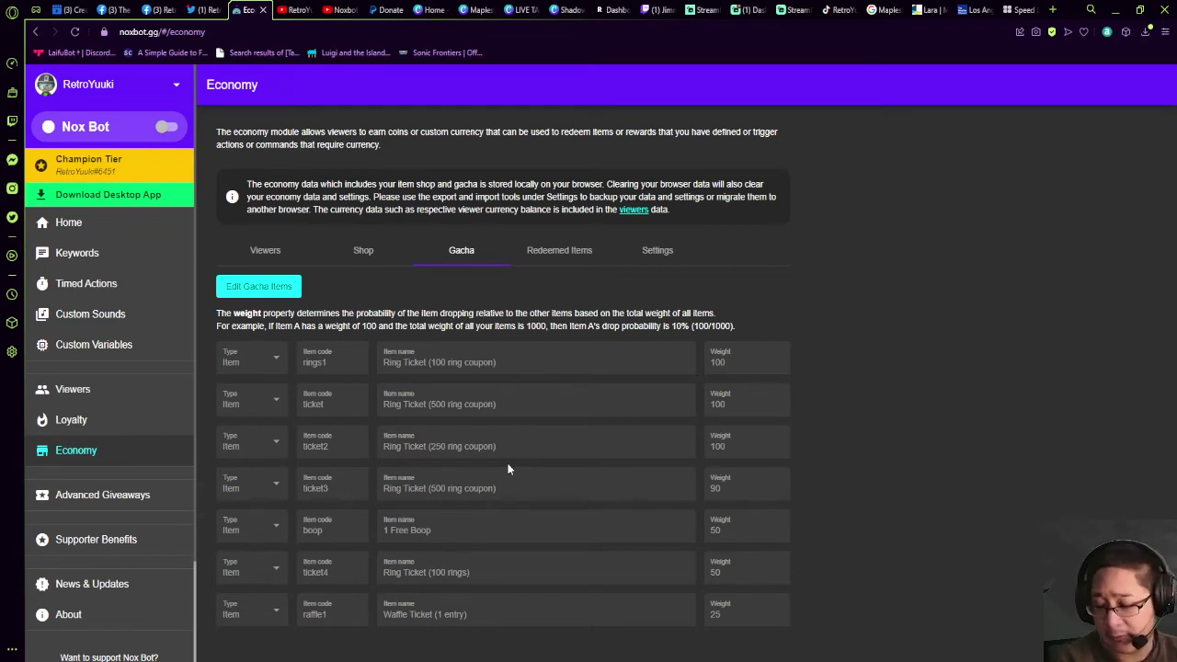
left_click(589, 258)
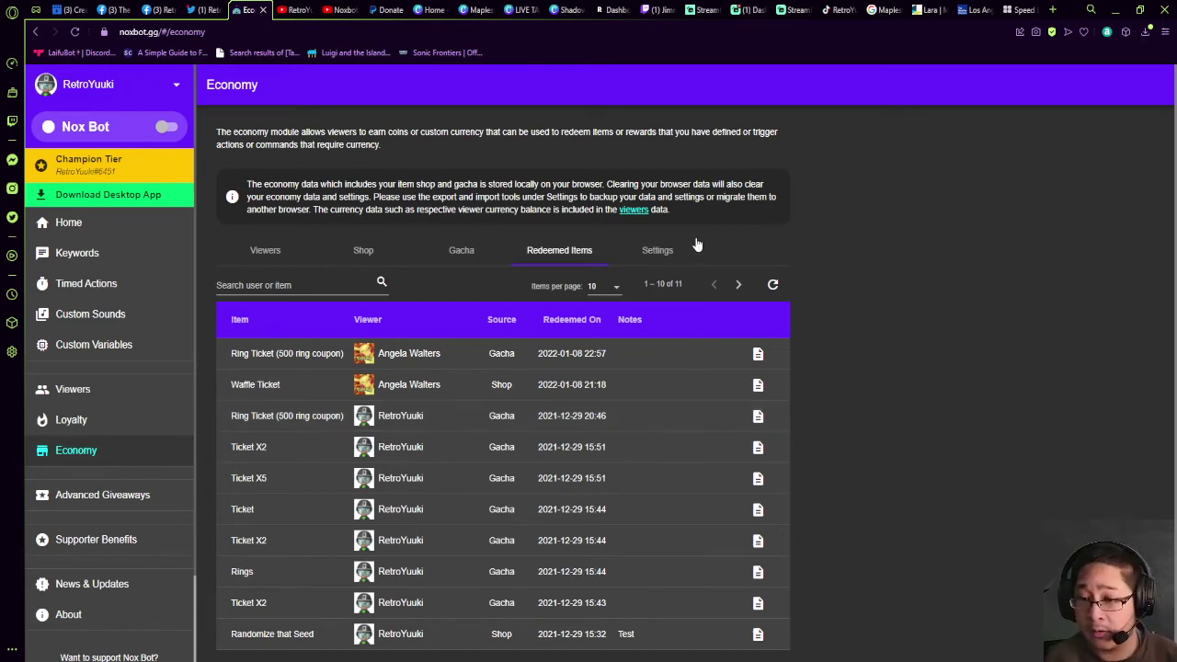
Examine the Economy settings, from coin earning and currency options through the shop, gacha and keyword cost replies
left_click(647, 262)
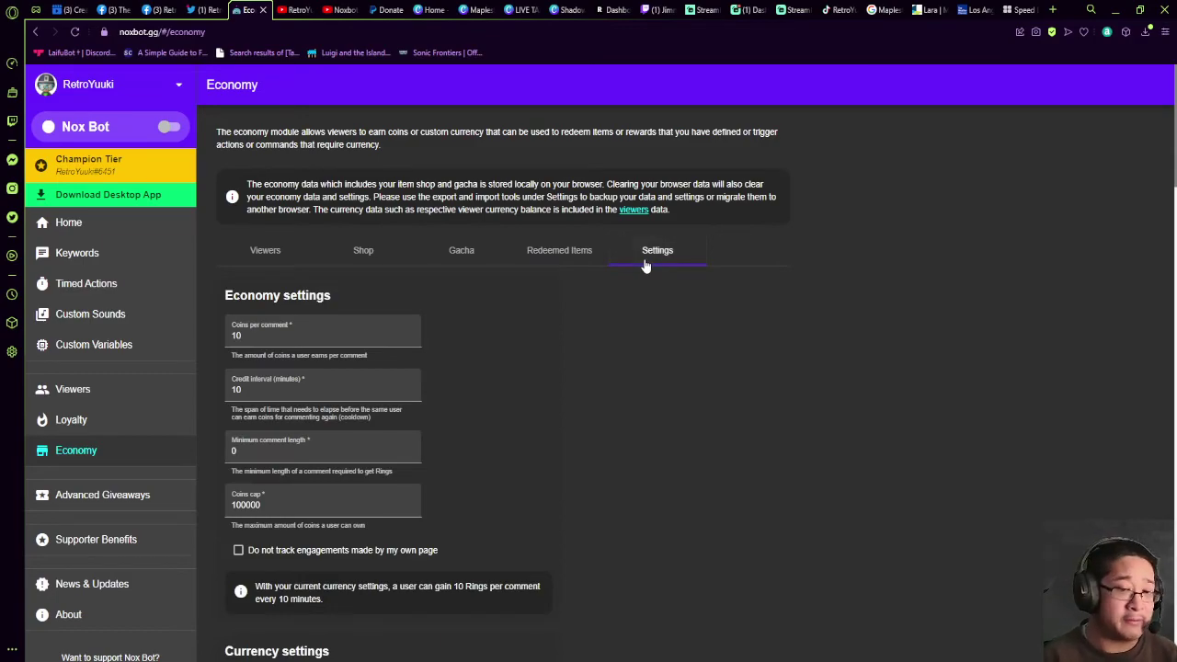
scroll(631, 266, "down", 7)
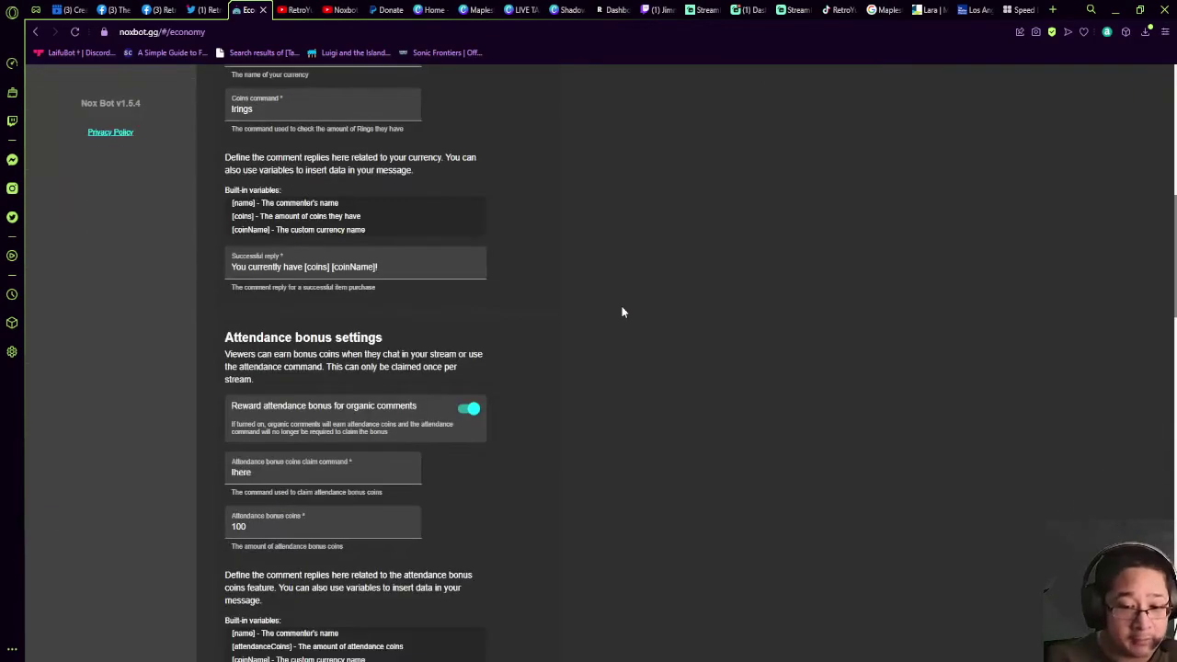
scroll(622, 313, "down", 12)
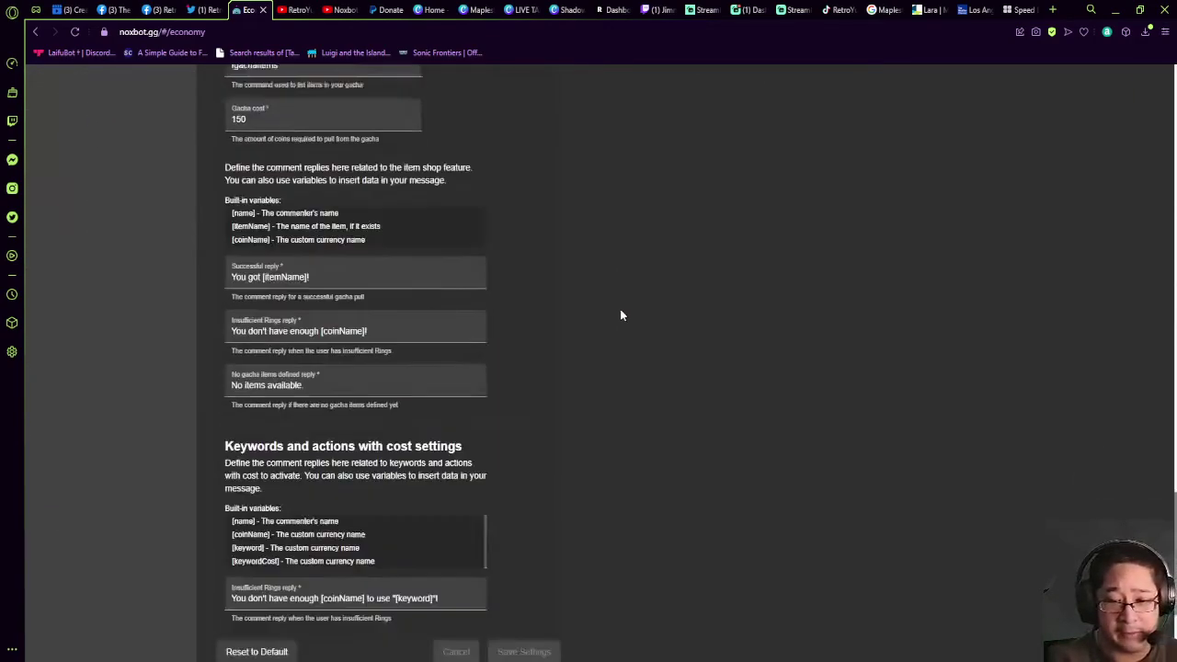
scroll(622, 312, "down", 2)
scroll(635, 322, "up", 8)
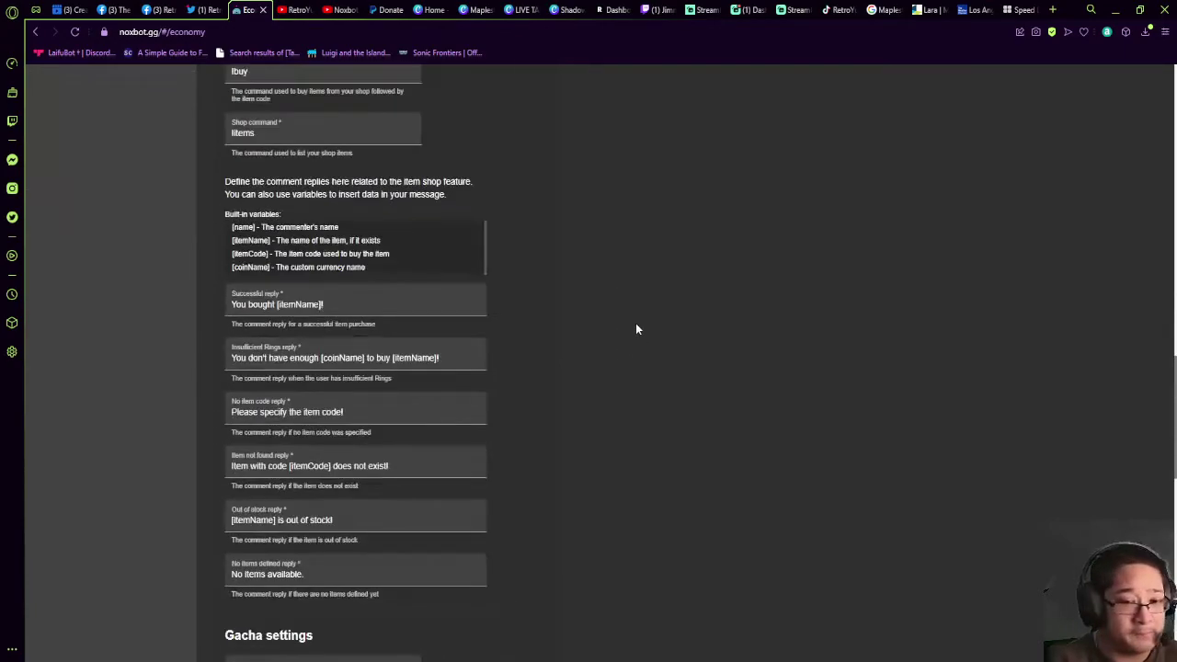
scroll(635, 329, "up", 10)
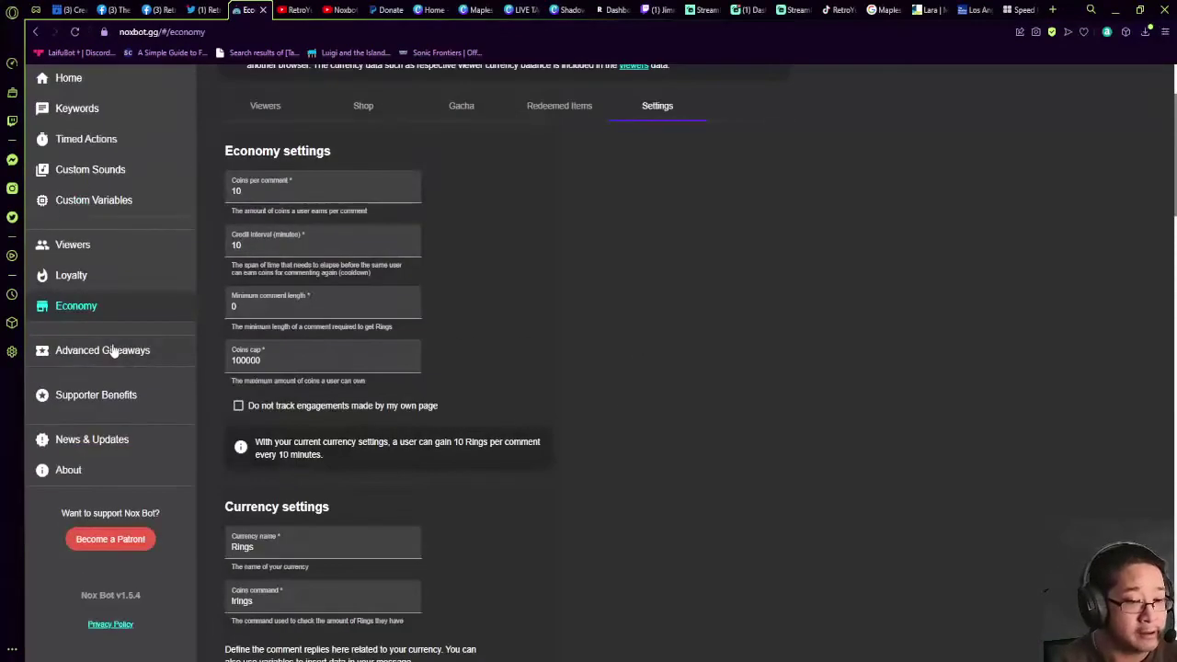
Examine the Advanced Giveaways page, covering post comment entries, winner drawing, manual entries and the qualified names field
left_click(111, 350)
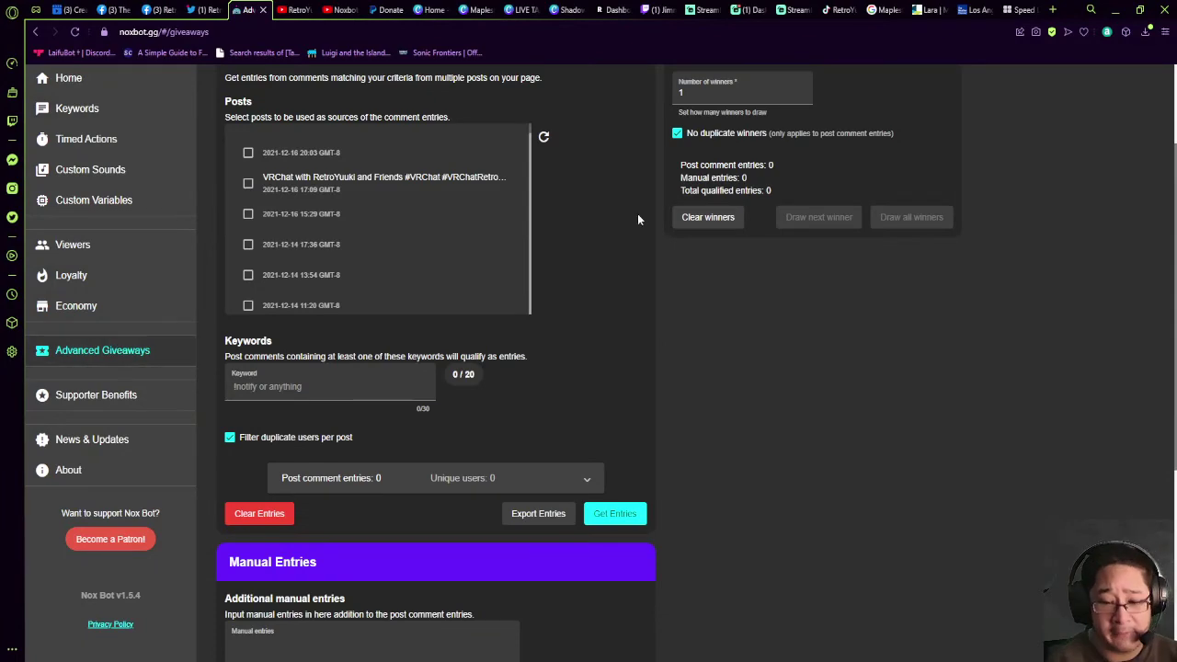
scroll(639, 218, "up", 2)
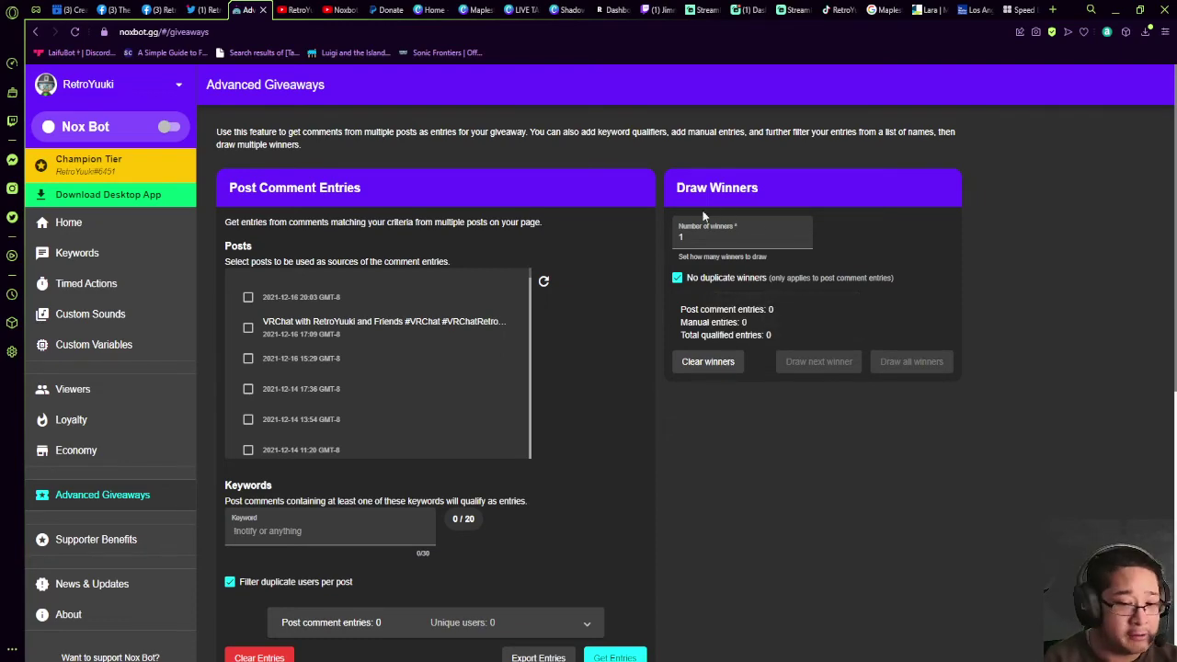
scroll(646, 280, "down", 2)
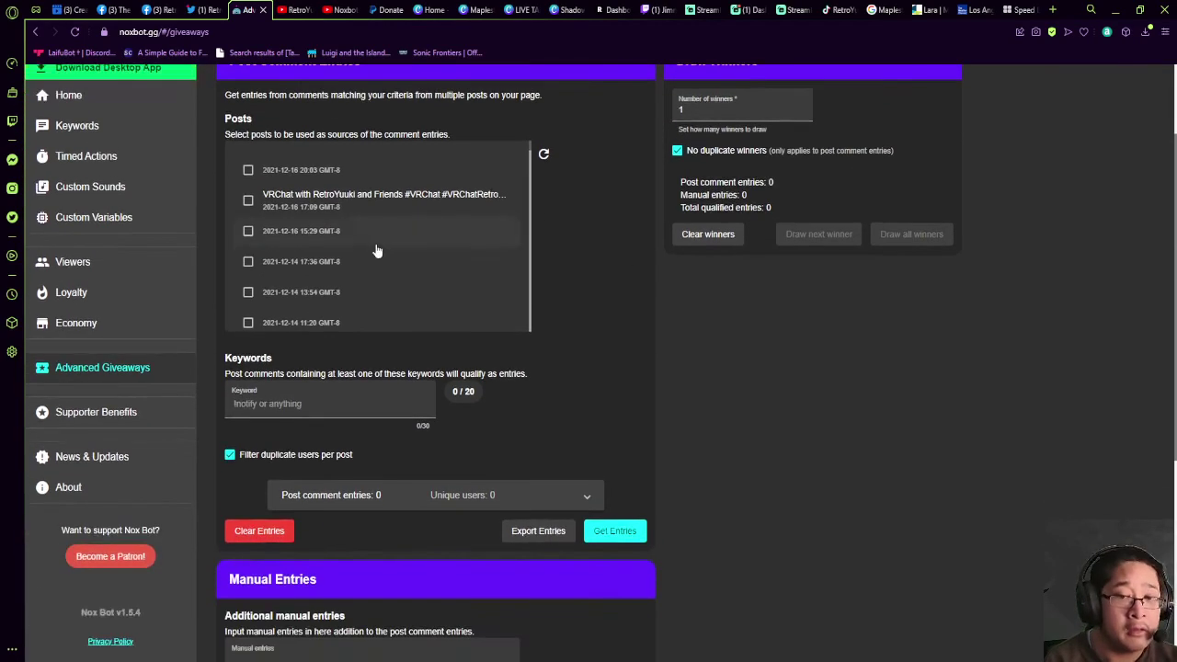
scroll(541, 306, "down", 2)
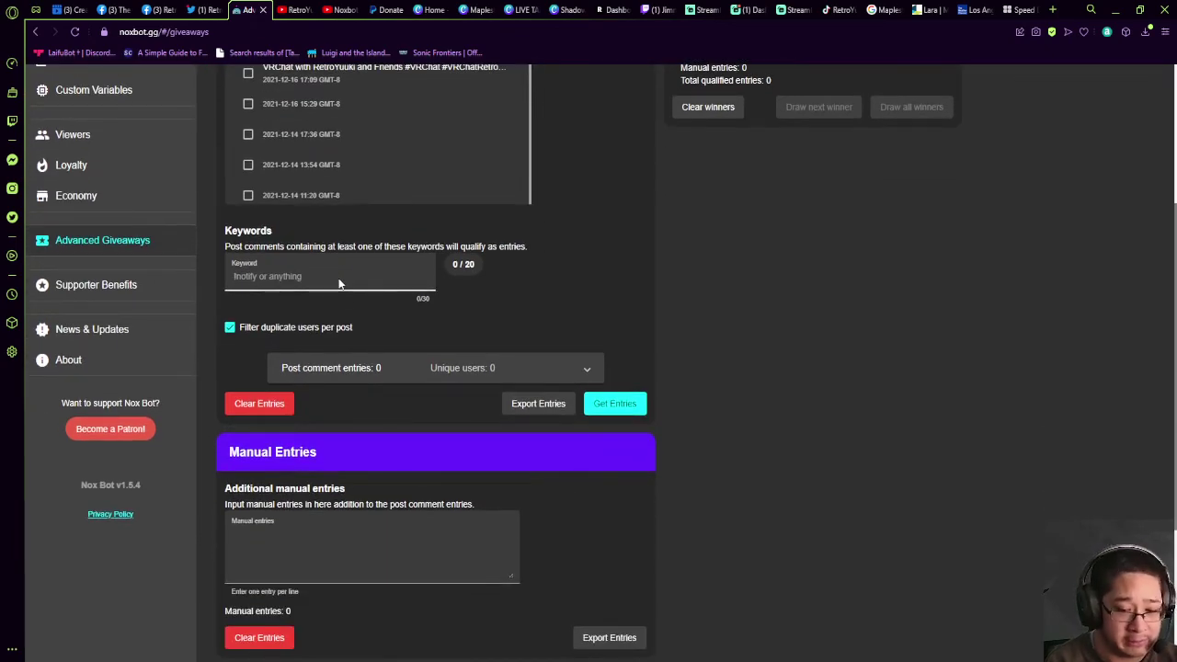
scroll(551, 345, "down", 4)
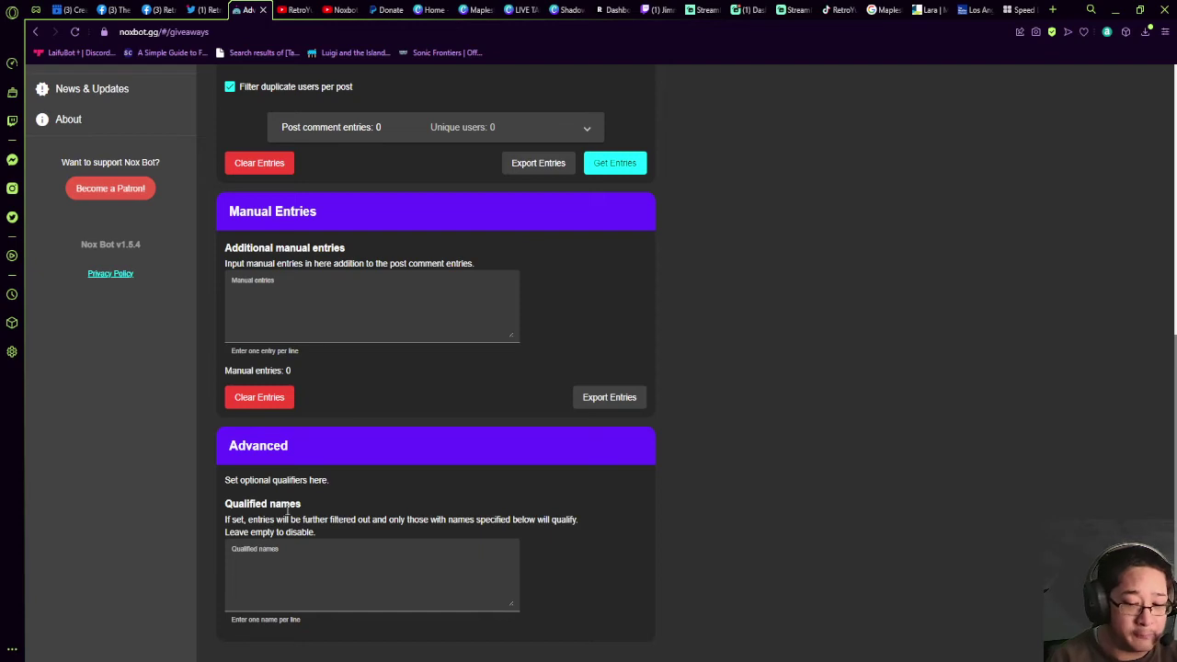
left_click(306, 569)
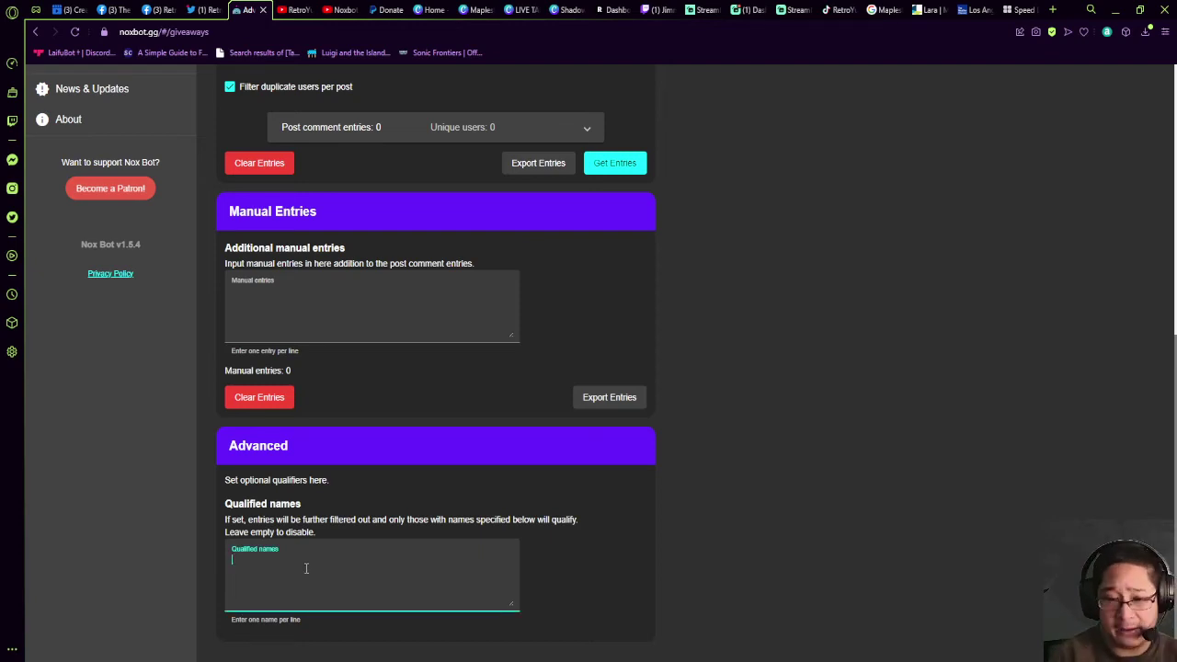
scroll(777, 335, "up", 5)
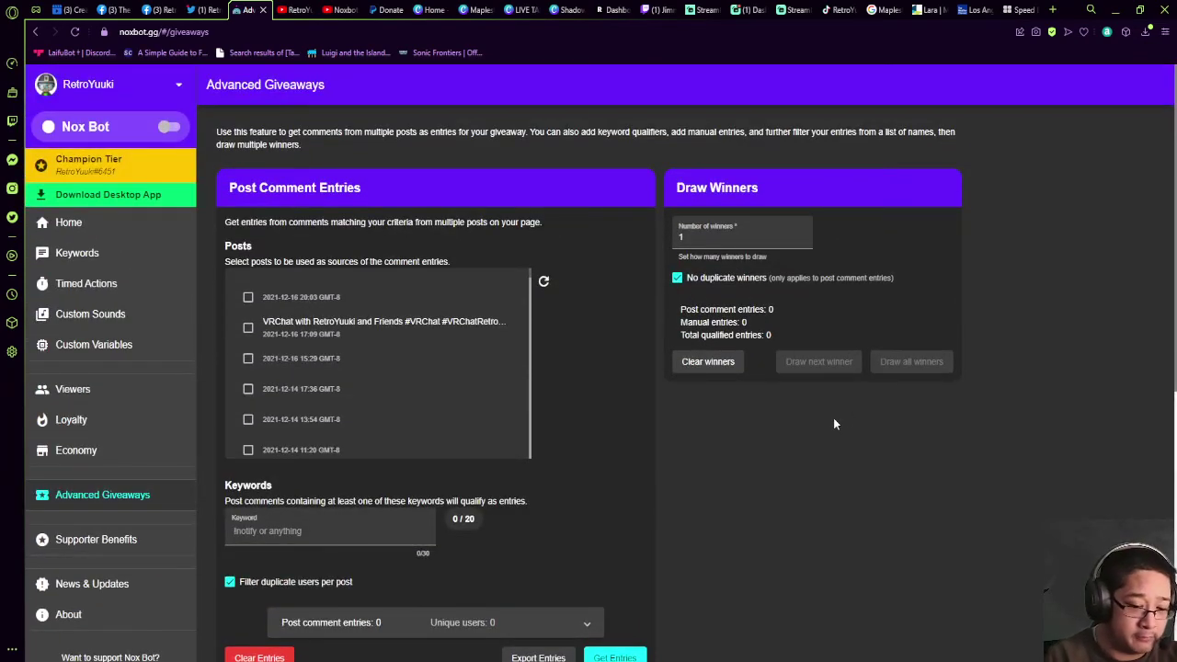
Open the Supporter Benefits page and examine the Champion tier's limits and included features, down to the economy and gacha shop
left_click(182, 546)
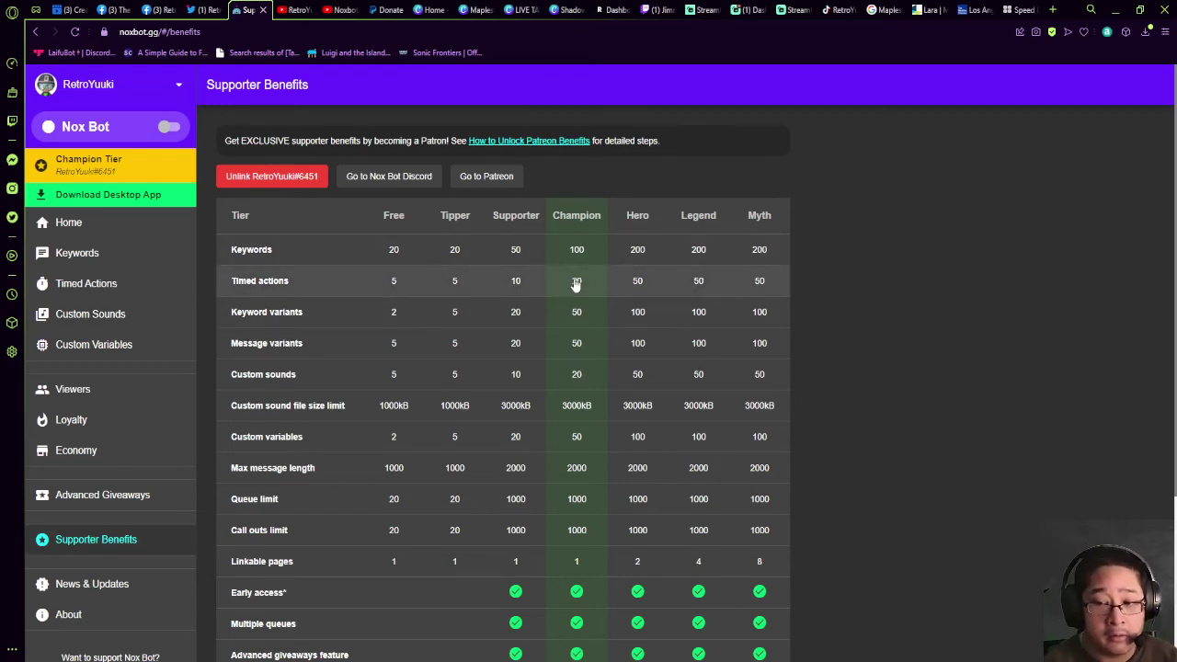
scroll(576, 284, "down", 3)
scroll(598, 451, "up", 3)
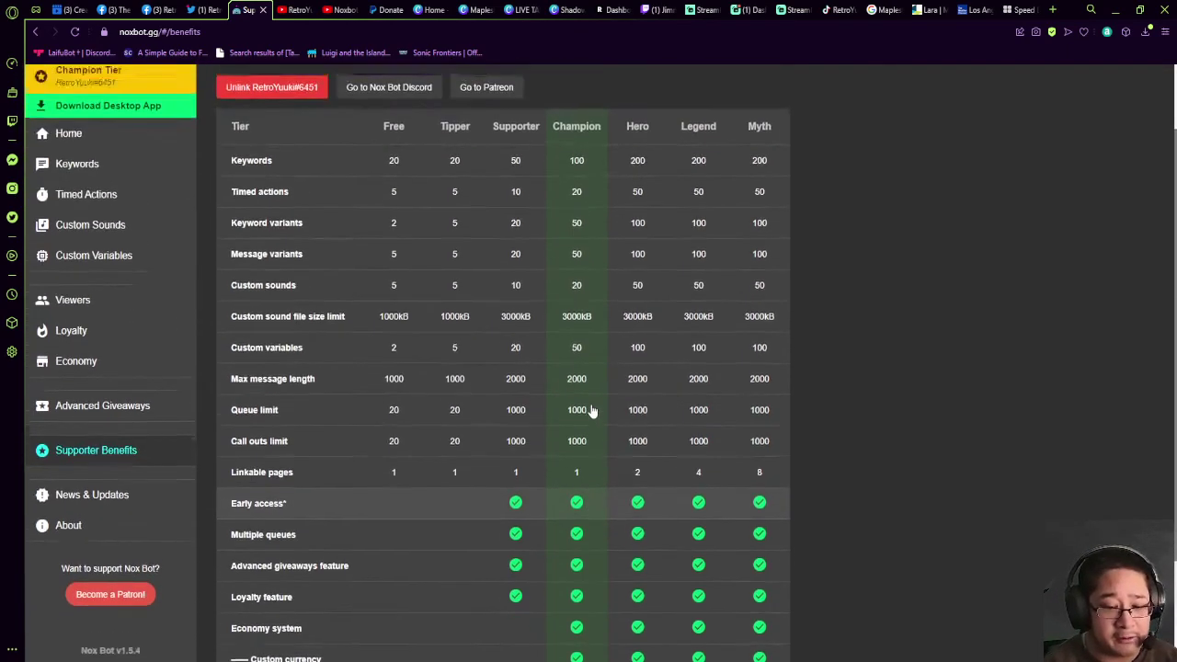
scroll(591, 464, "down", 3)
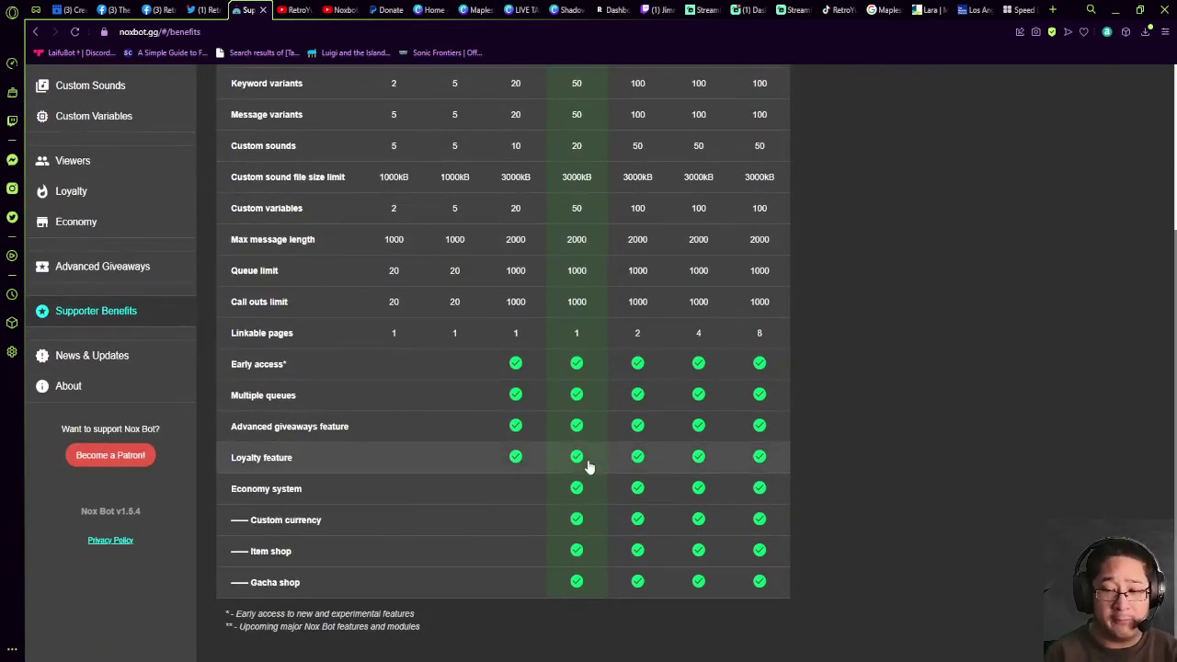
scroll(590, 467, "up", 3)
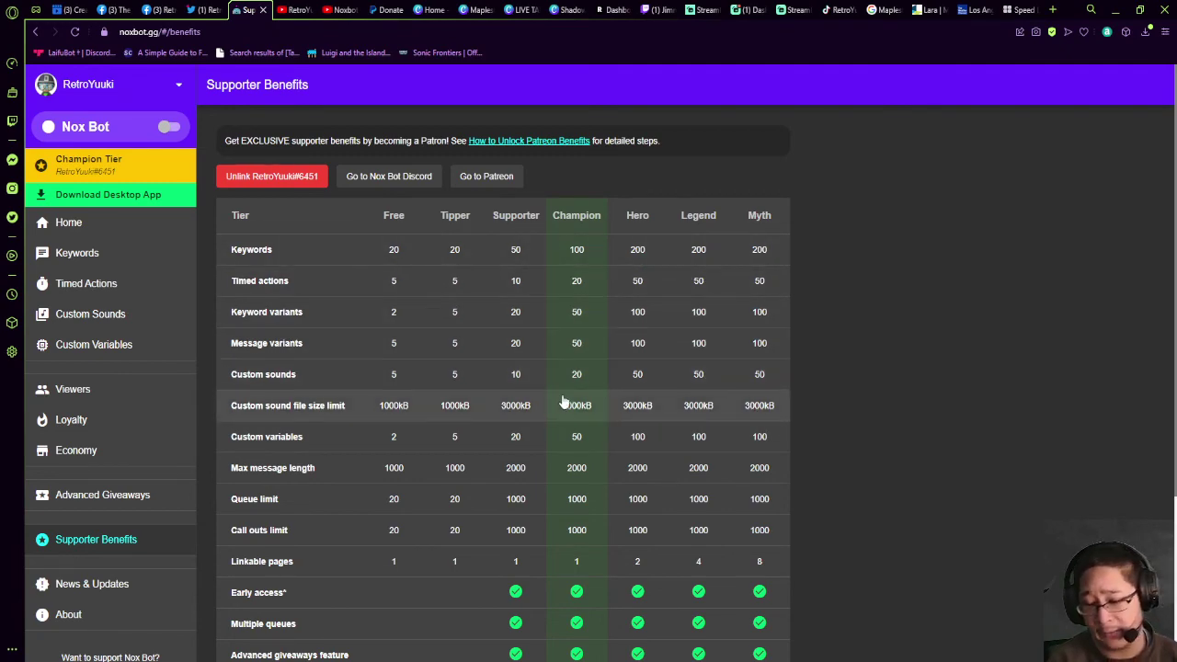
scroll(565, 396, "down", 1)
scroll(567, 429, "up", 1)
scroll(570, 429, "down", 1)
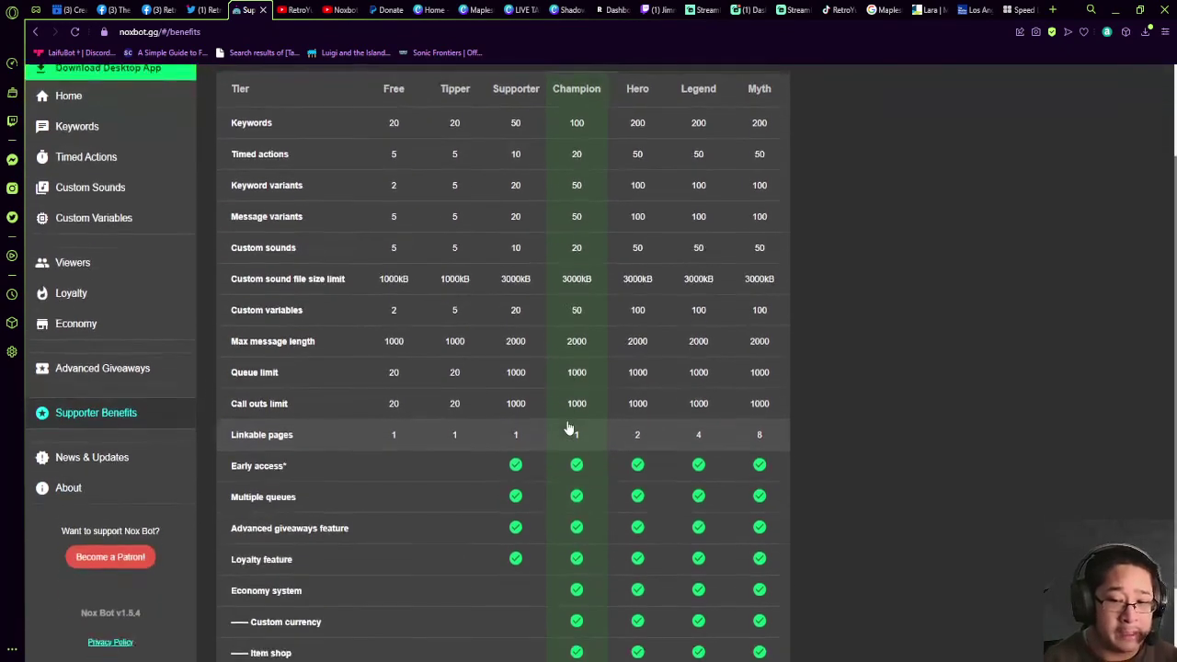
scroll(571, 414, "up", 2)
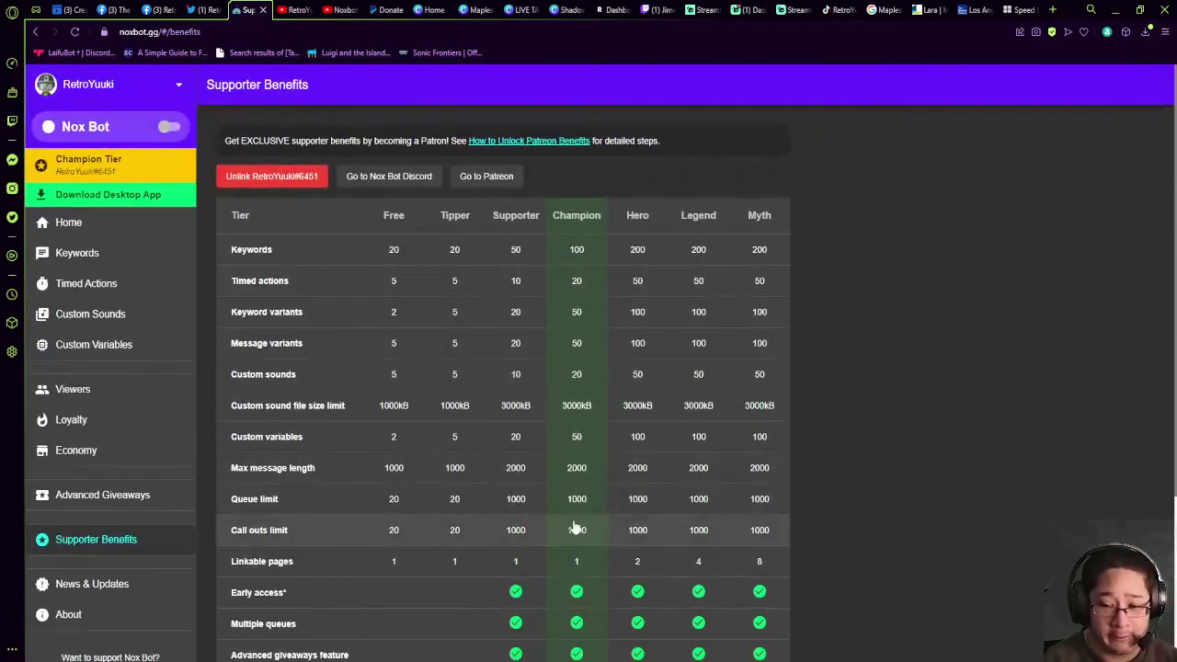
scroll(574, 492, "down", 2)
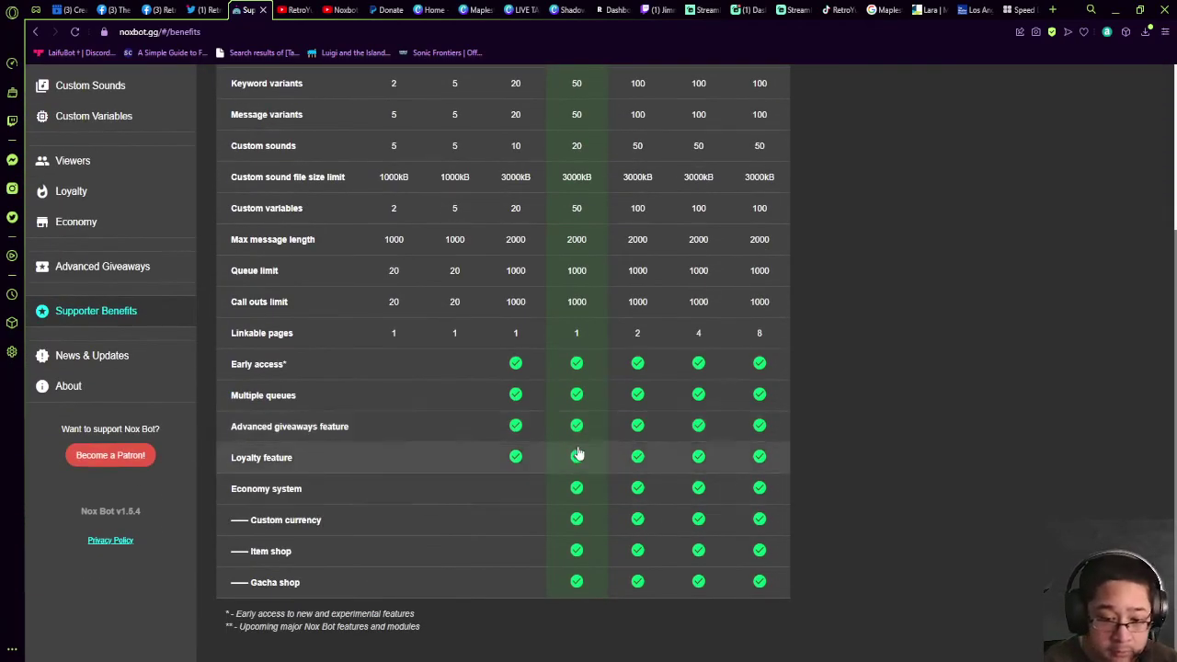
scroll(576, 408, "up", 1)
scroll(572, 359, "up", 1)
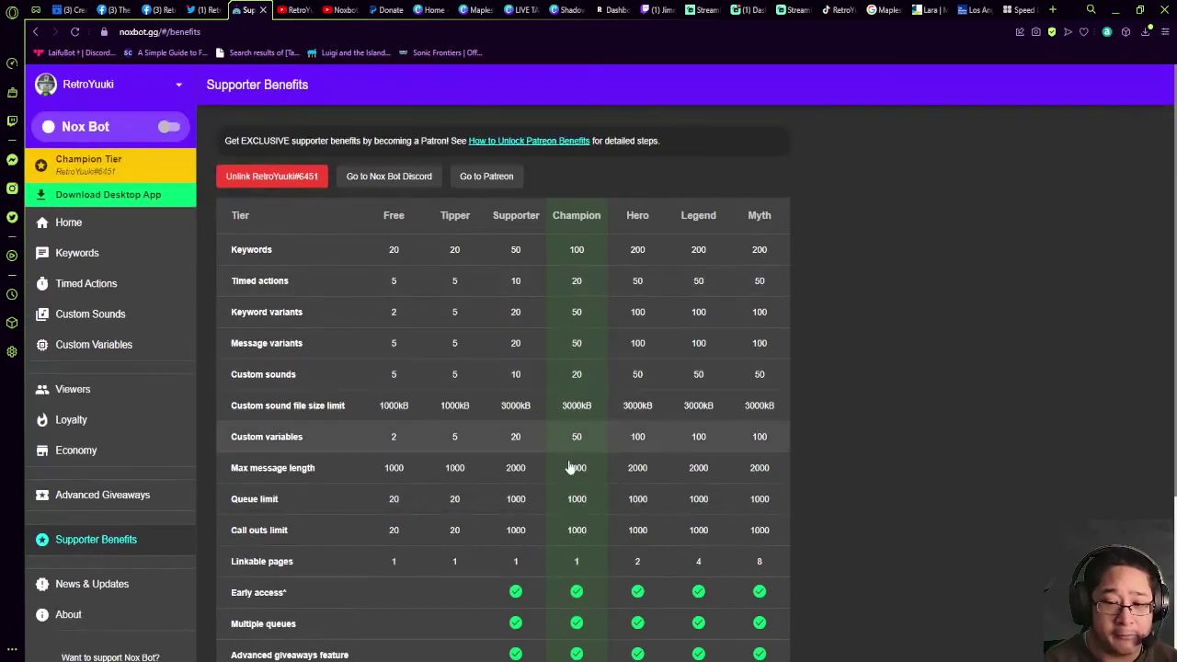
scroll(577, 497, "down", 2)
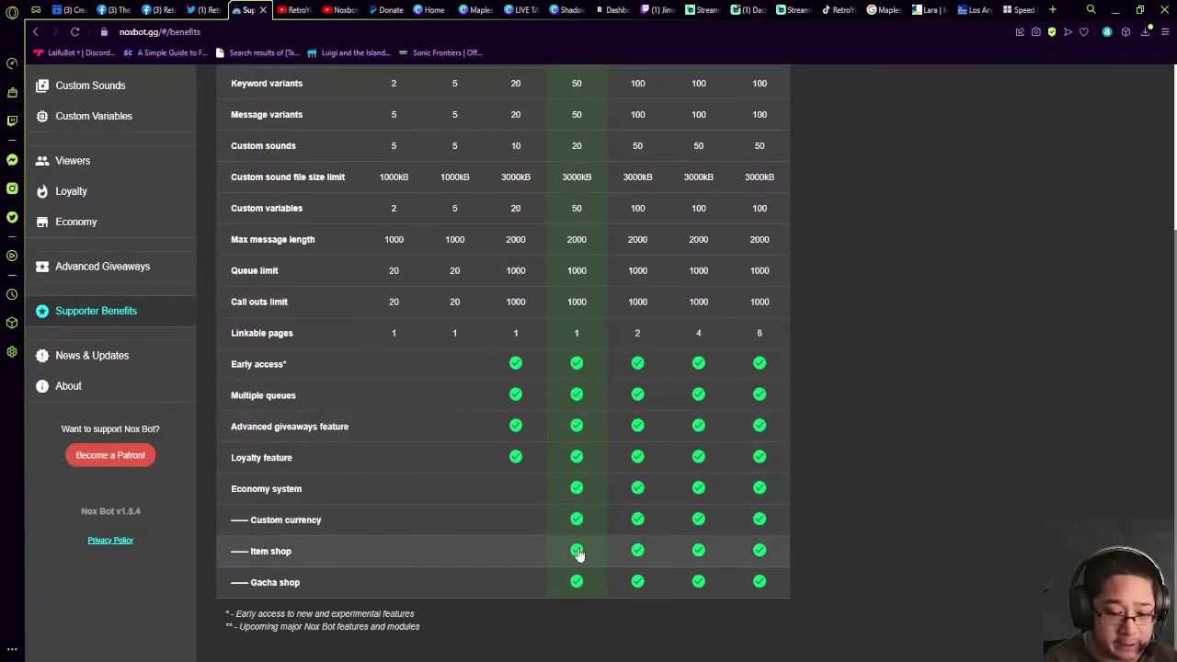
scroll(583, 488, "up", 3)
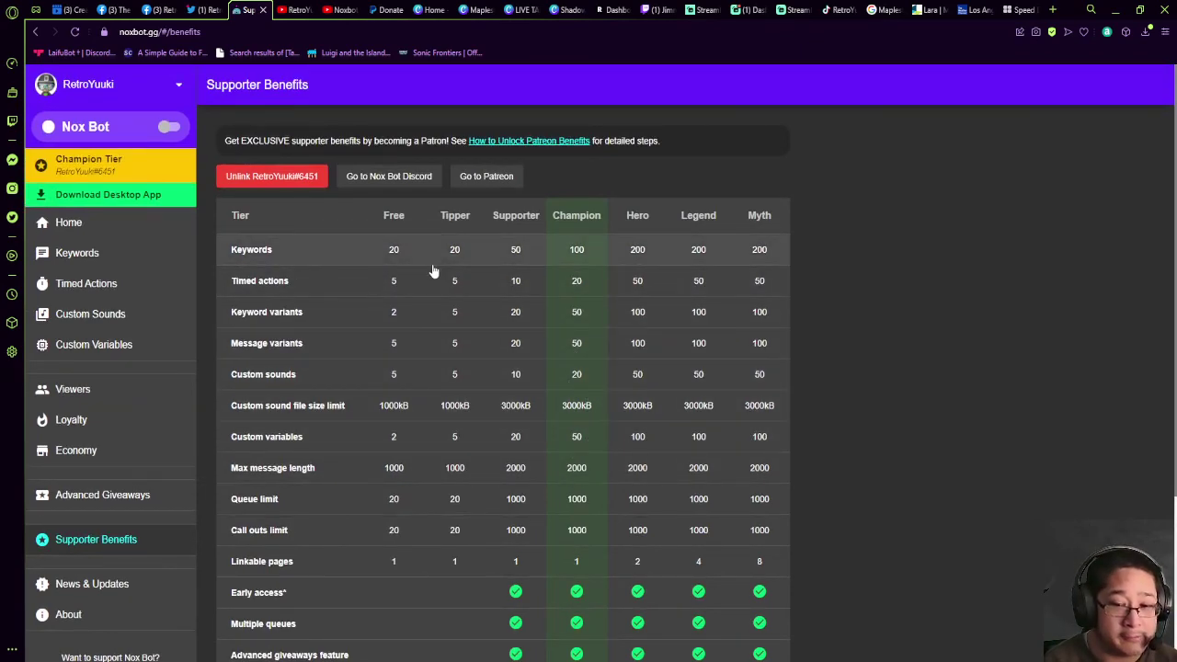
Compare the Free, Tipper, Supporter and Champion tiers across the benefits table's limits and feature rows
scroll(497, 276, "down", 2)
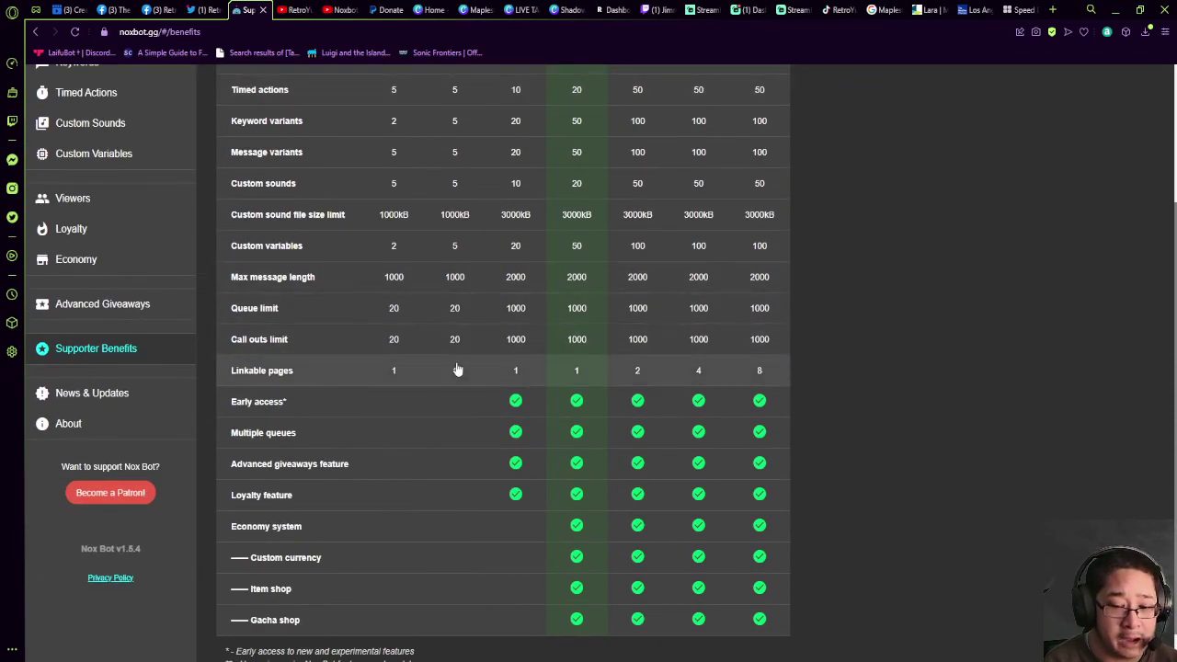
scroll(455, 372, "up", 1)
scroll(454, 371, "up", 2)
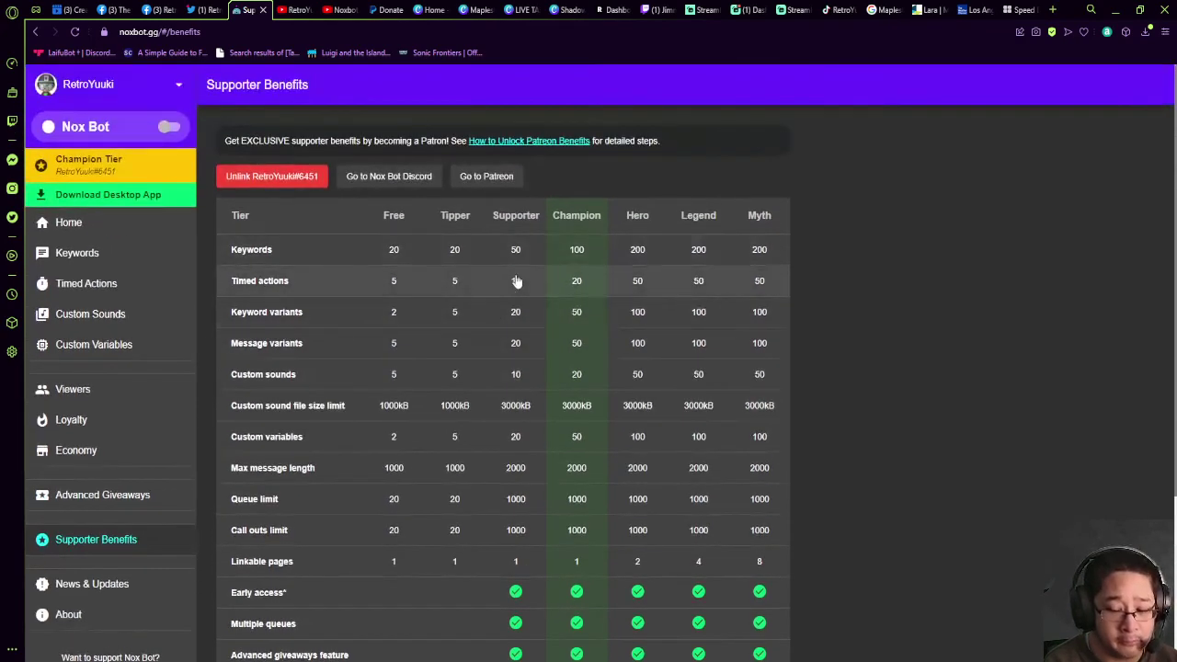
scroll(515, 286, "down", 3)
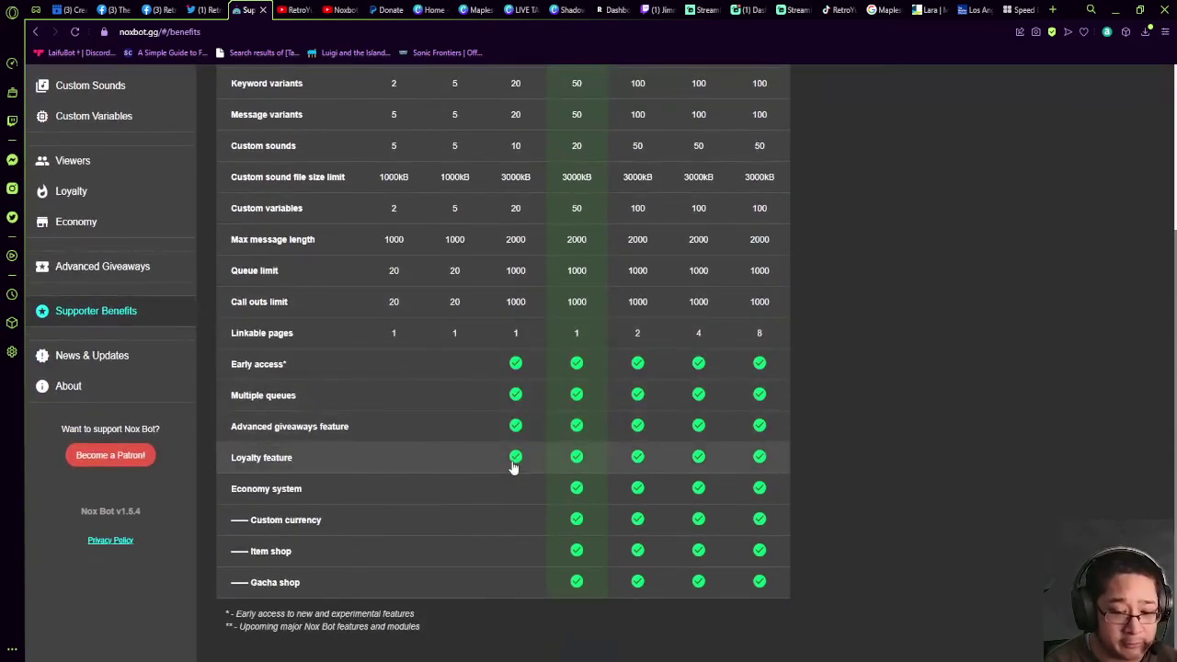
scroll(570, 451, "up", 3)
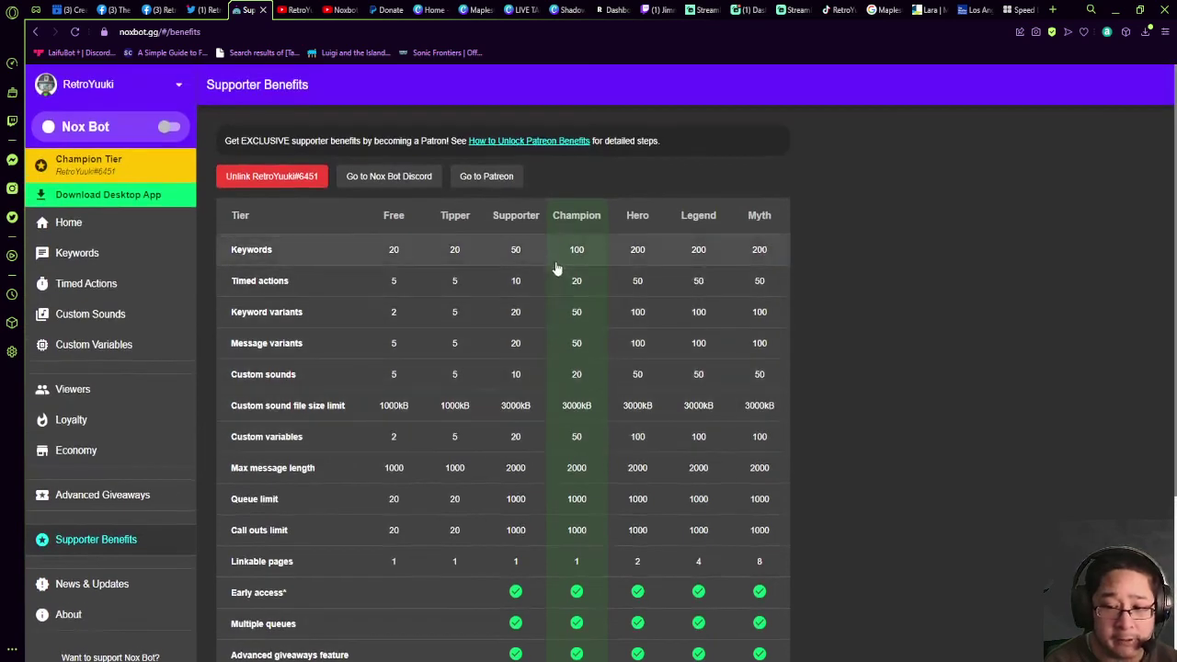
scroll(571, 239, "down", 3)
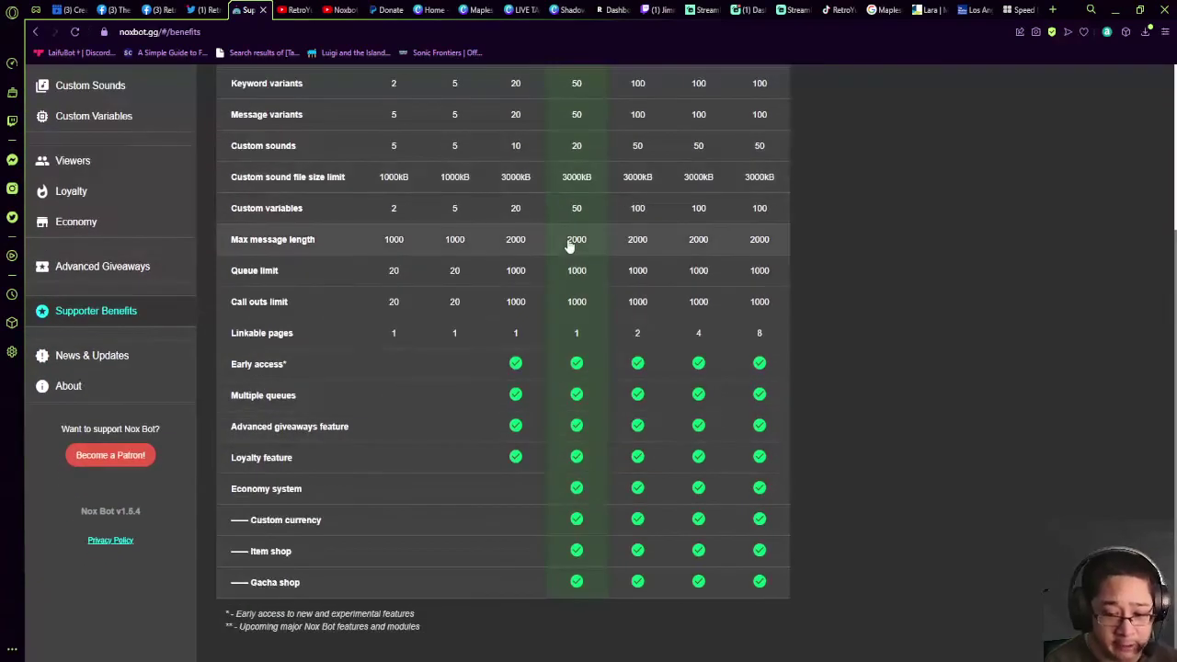
scroll(578, 487, "up", 3)
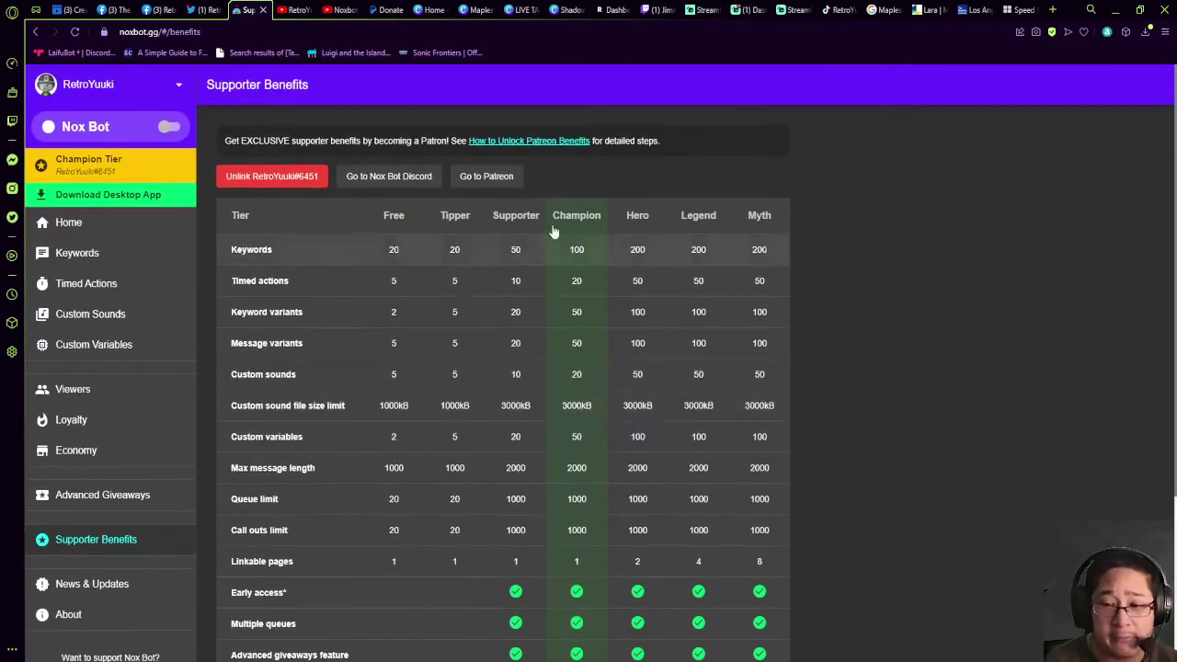
scroll(591, 423, "down", 3)
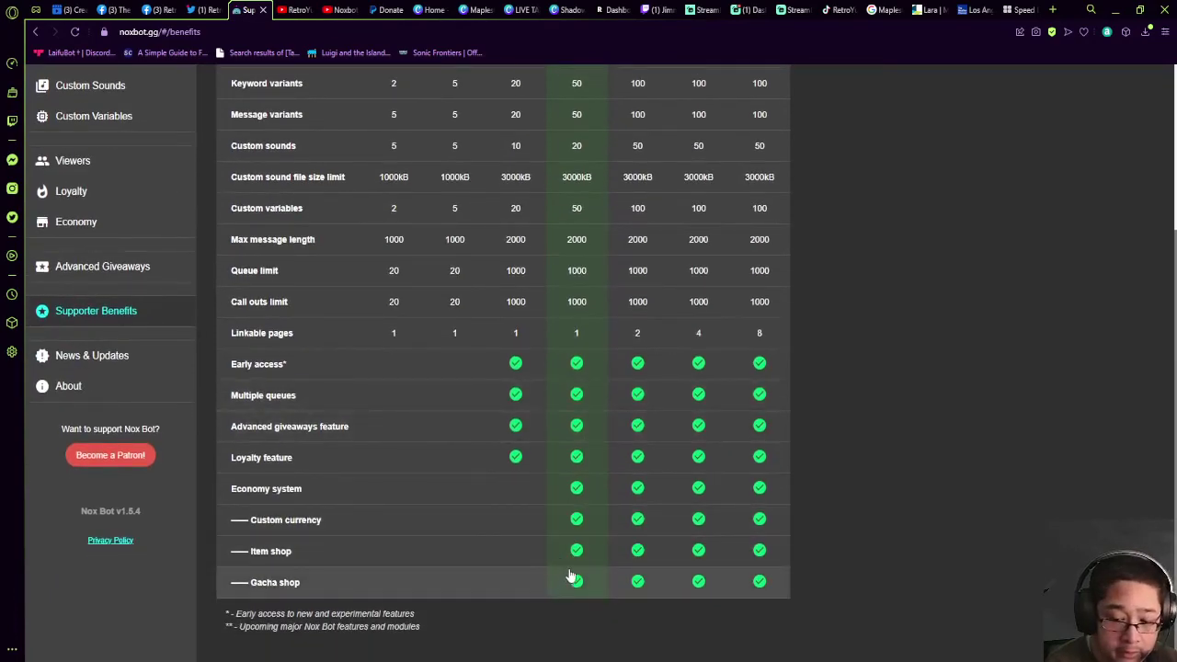
scroll(570, 551, "up", 3)
scroll(626, 460, "down", 2)
scroll(690, 414, "up", 3)
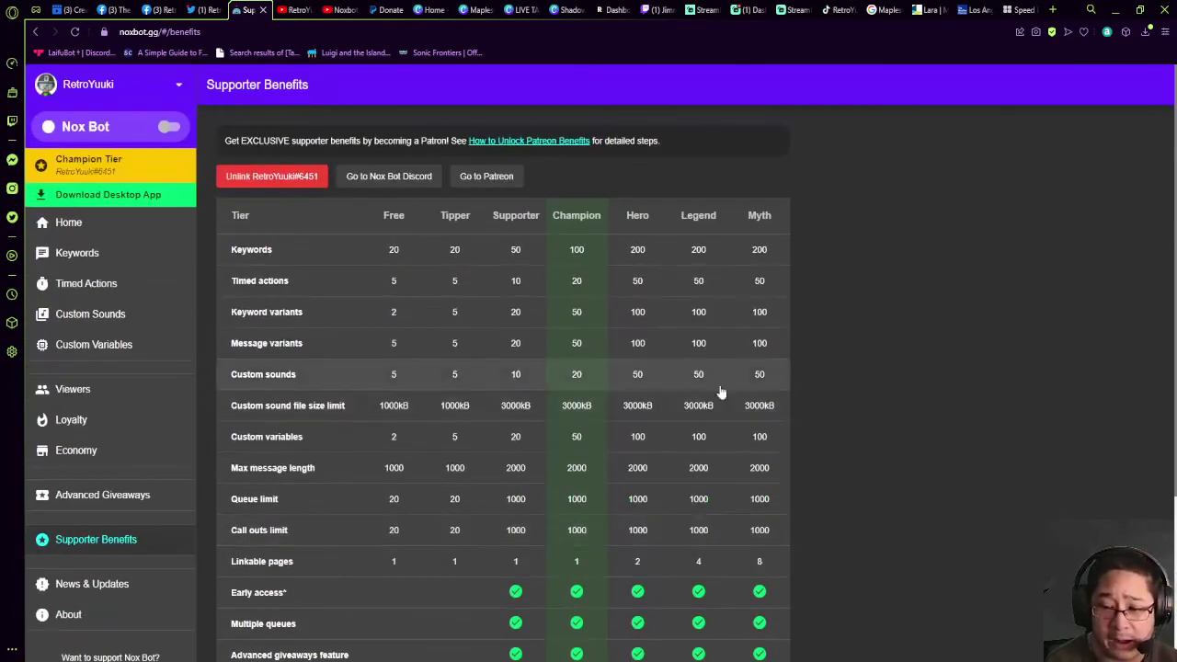
Examine the Hero, Legend and Myth tiers in the benefits table, including their linkable pages
scroll(761, 299, "down", 2)
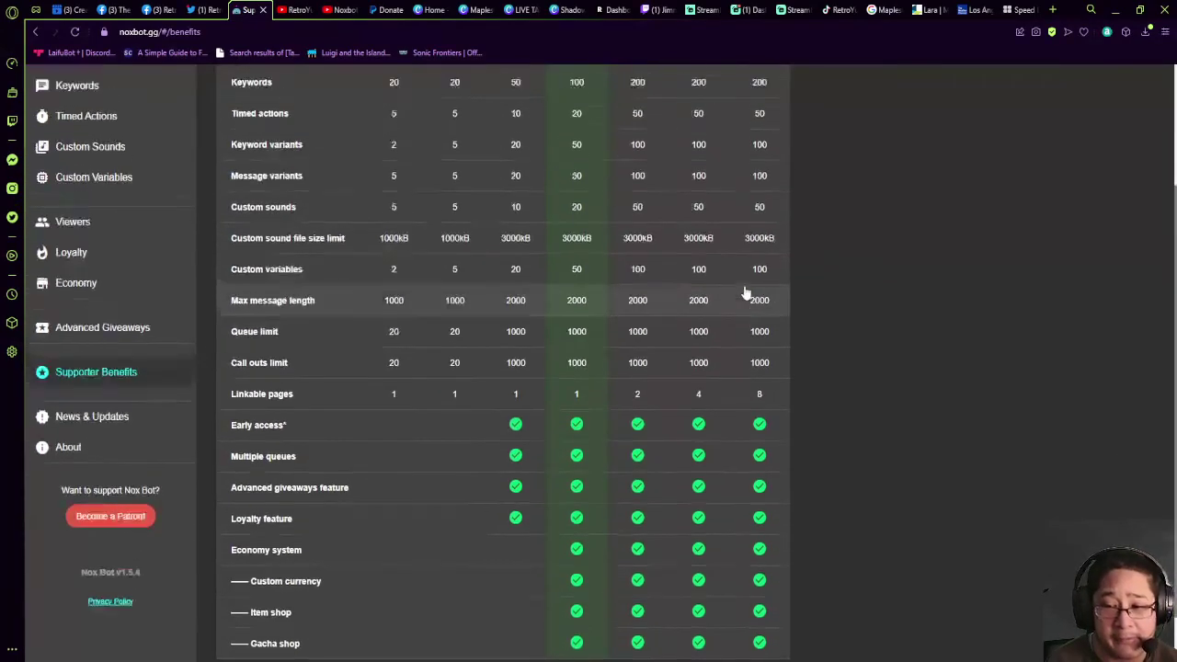
scroll(745, 293, "up", 2)
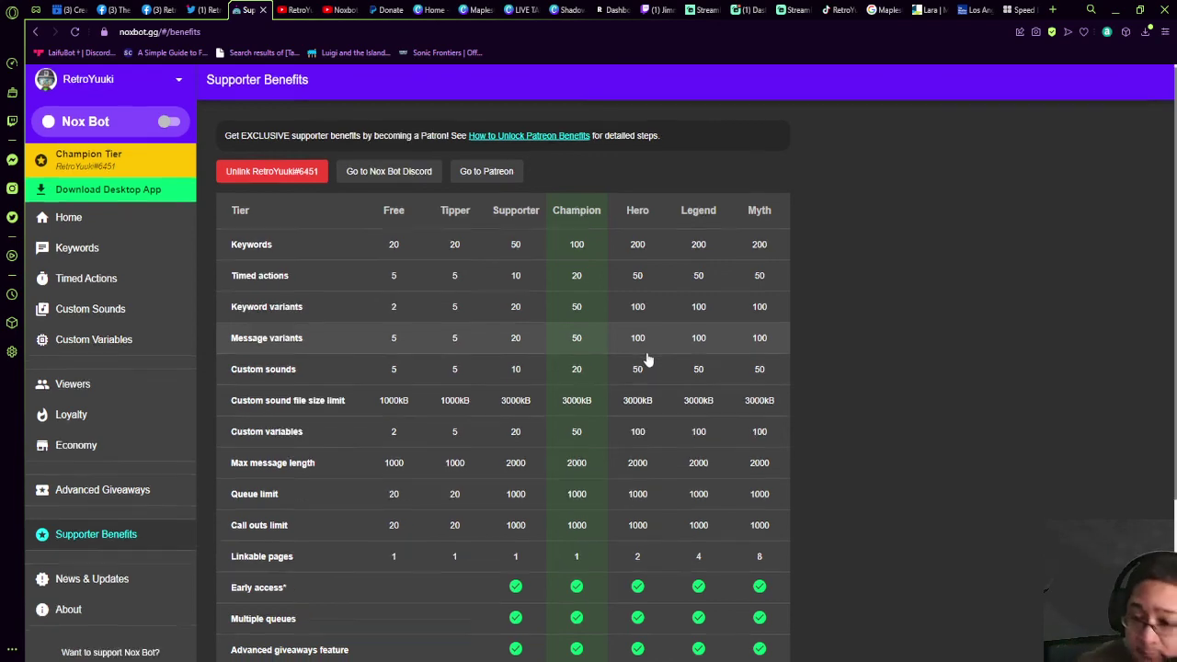
scroll(650, 360, "down", 2)
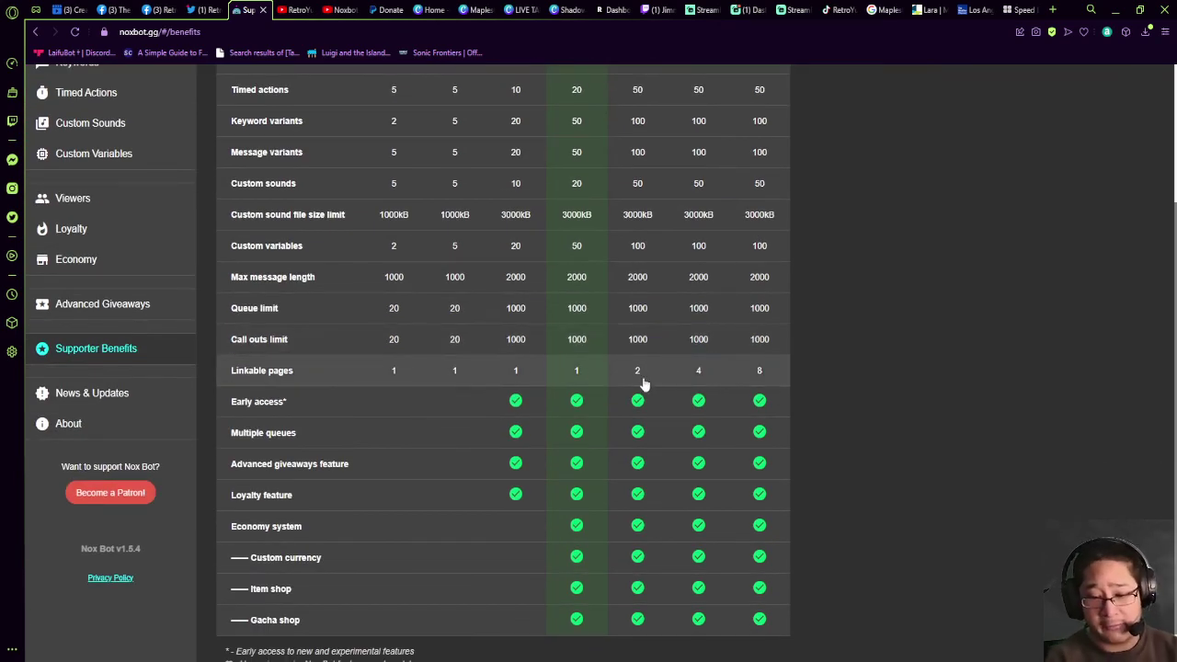
scroll(649, 376, "down", 1)
scroll(814, 431, "up", 2)
scroll(814, 432, "down", 1)
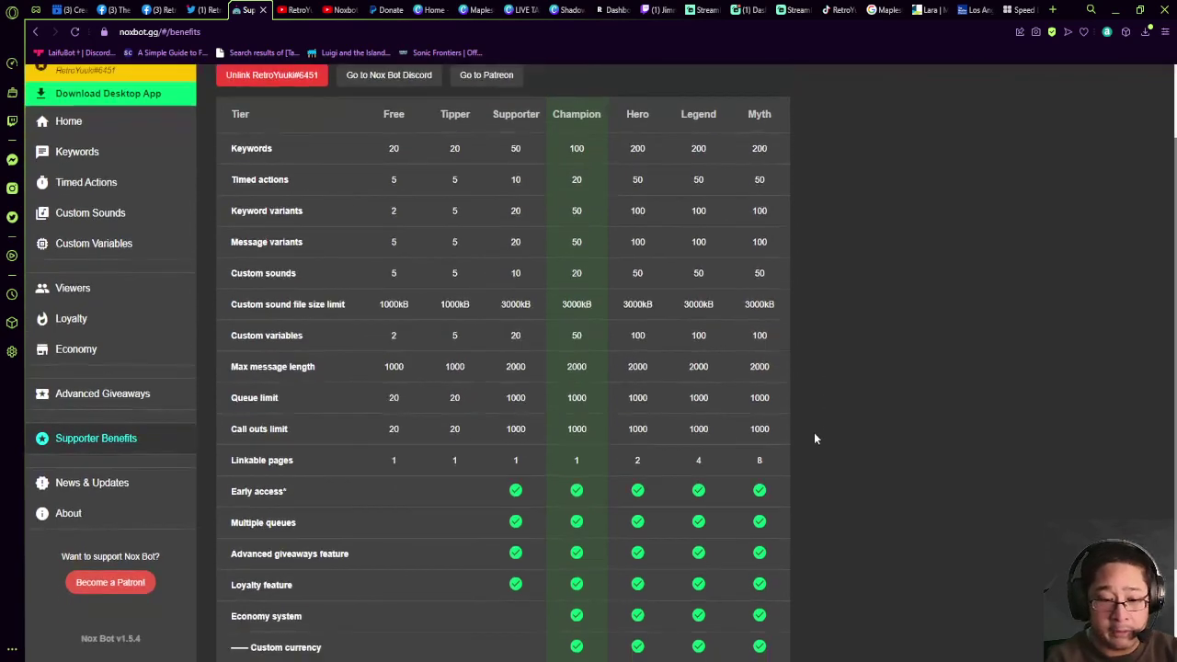
scroll(814, 439, "up", 1)
scroll(589, 368, "down", 2)
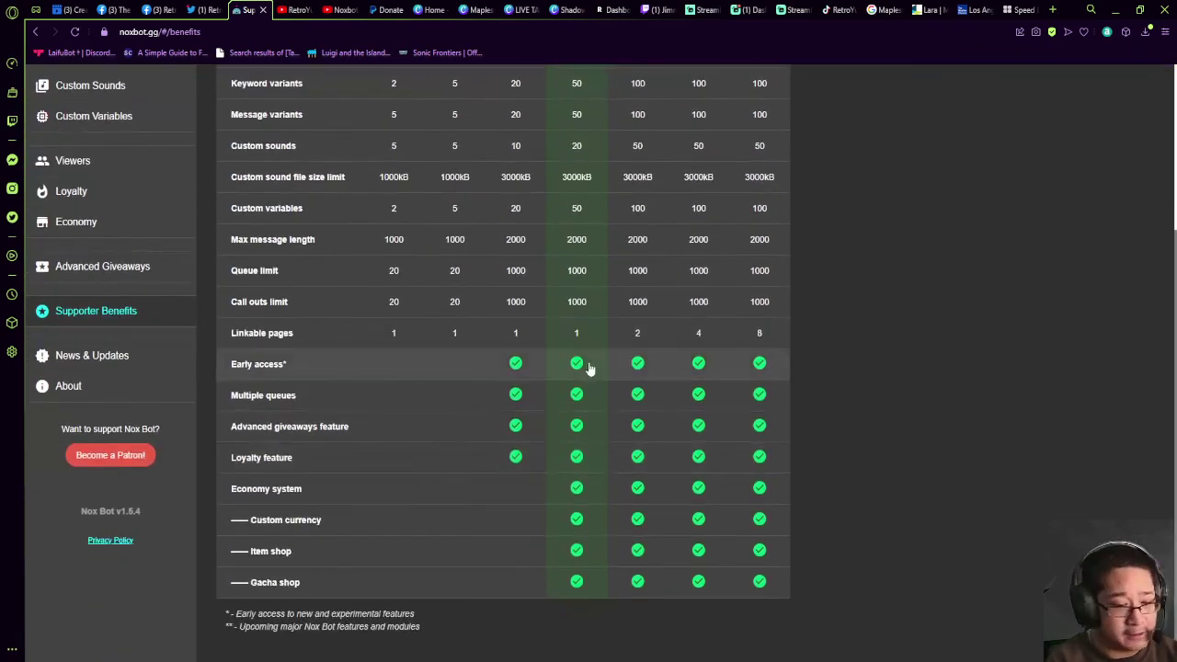
View Nox Bot's Facebook page through News & Updates, and return to the dashboard to review its About page
left_click(81, 364)
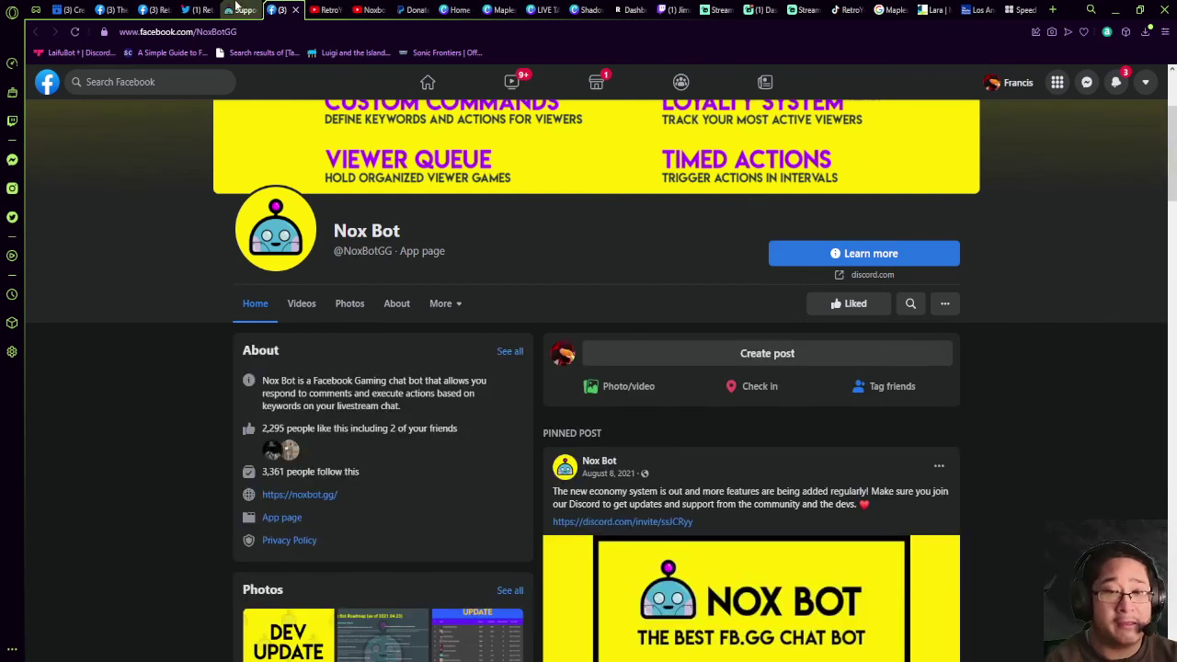
left_click(241, 9)
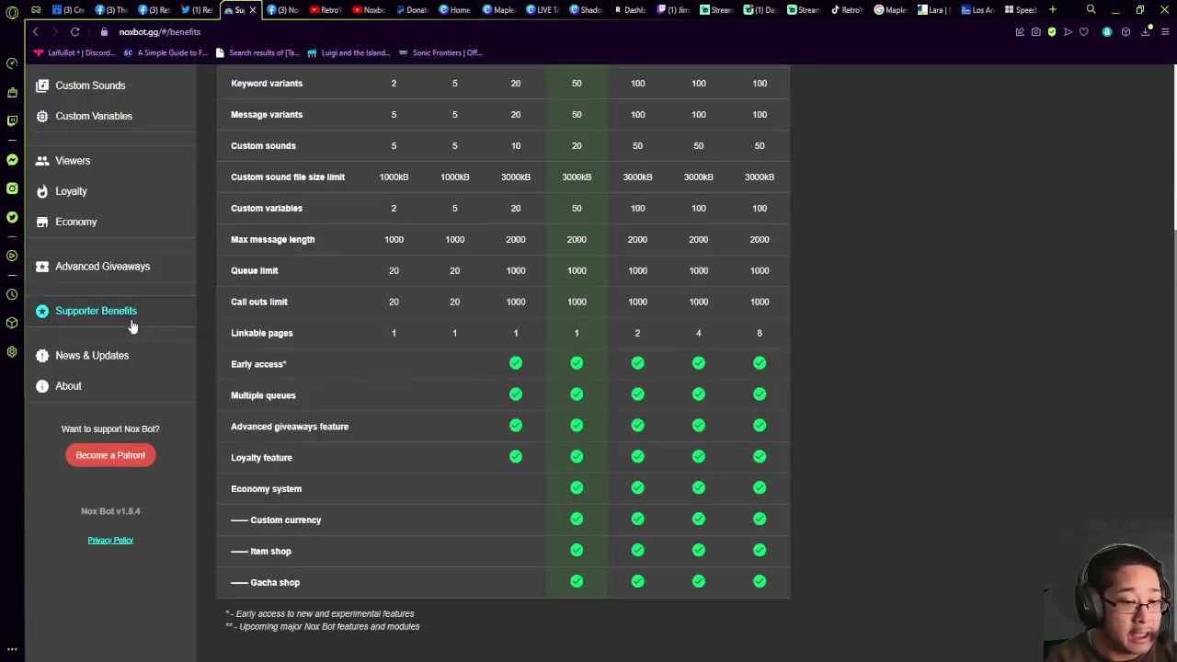
left_click(68, 385)
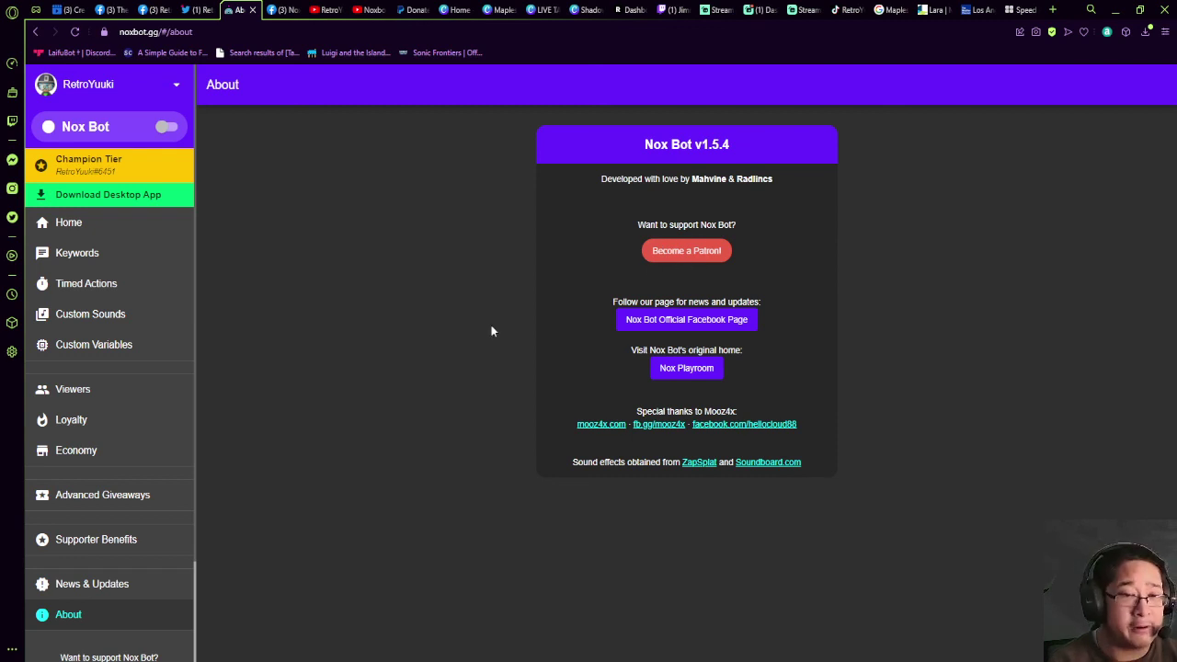
Go back to the Supporter Benefits page and look over the tier comparison table again
key("alt+Left")
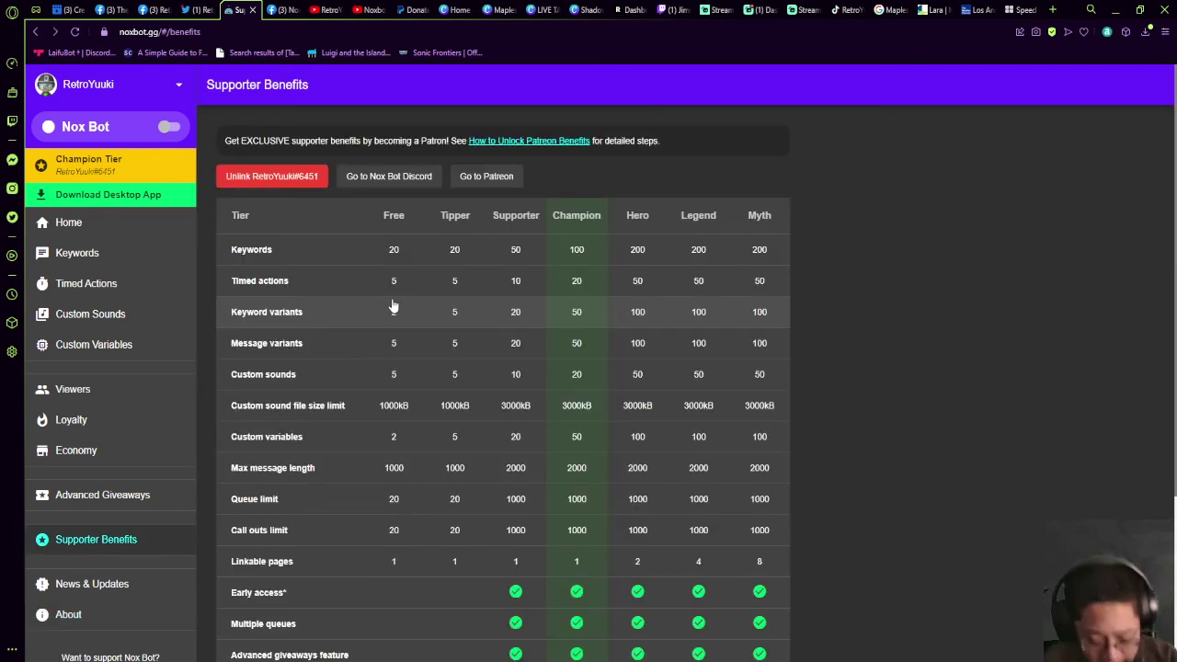
scroll(374, 363, "down", 3)
scroll(377, 363, "up", 3)
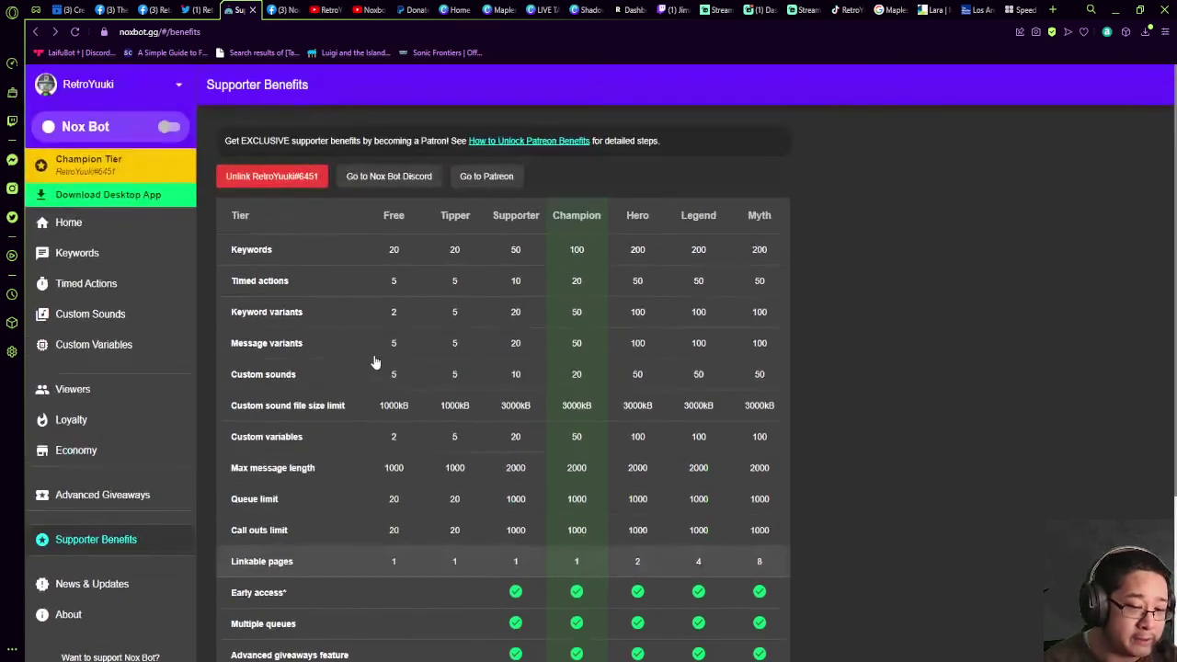